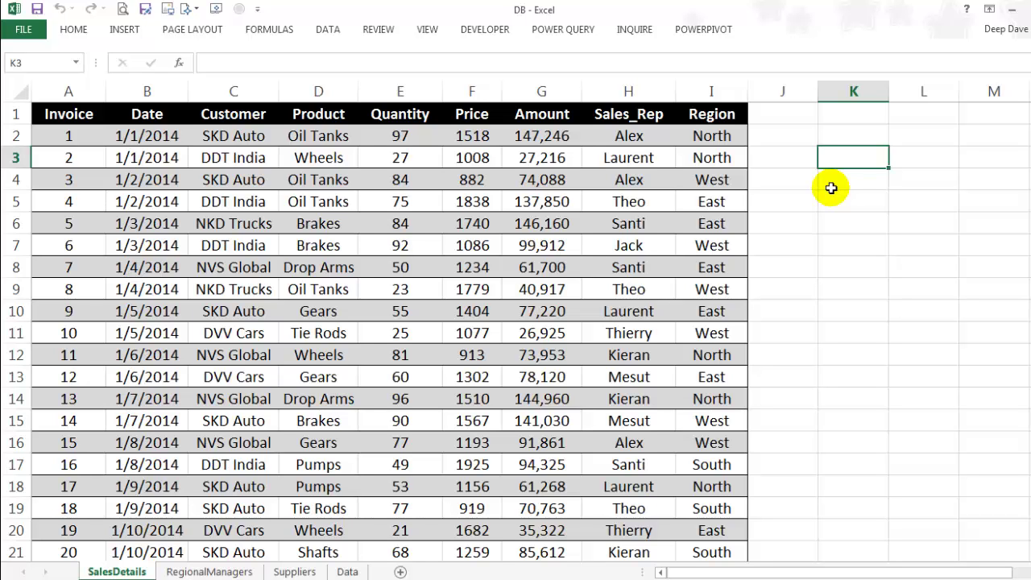
Open the ODBC Data Source Administrator from the Administrative Tools in the Windows Control Panel.
key(super)
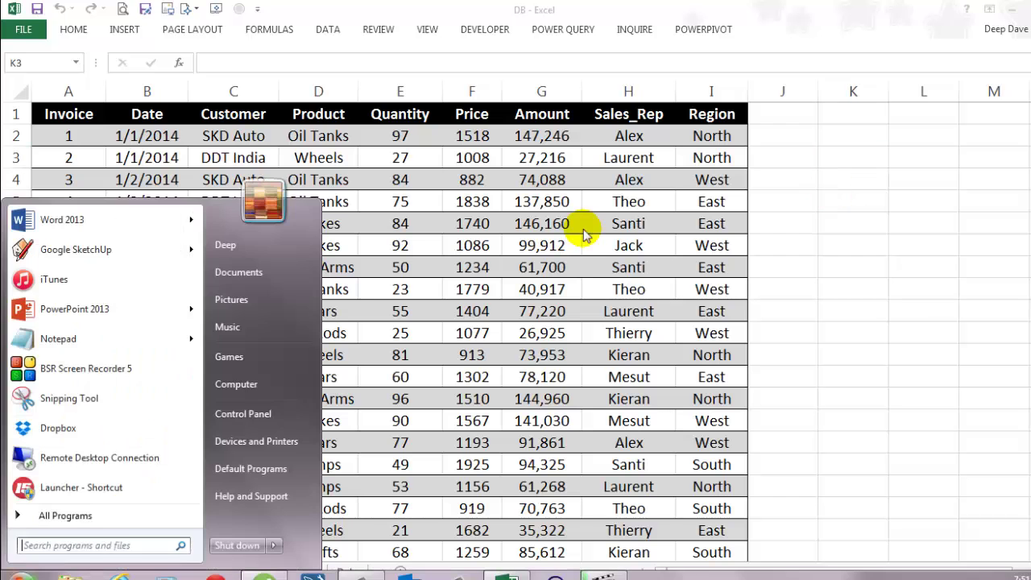
click(262, 411)
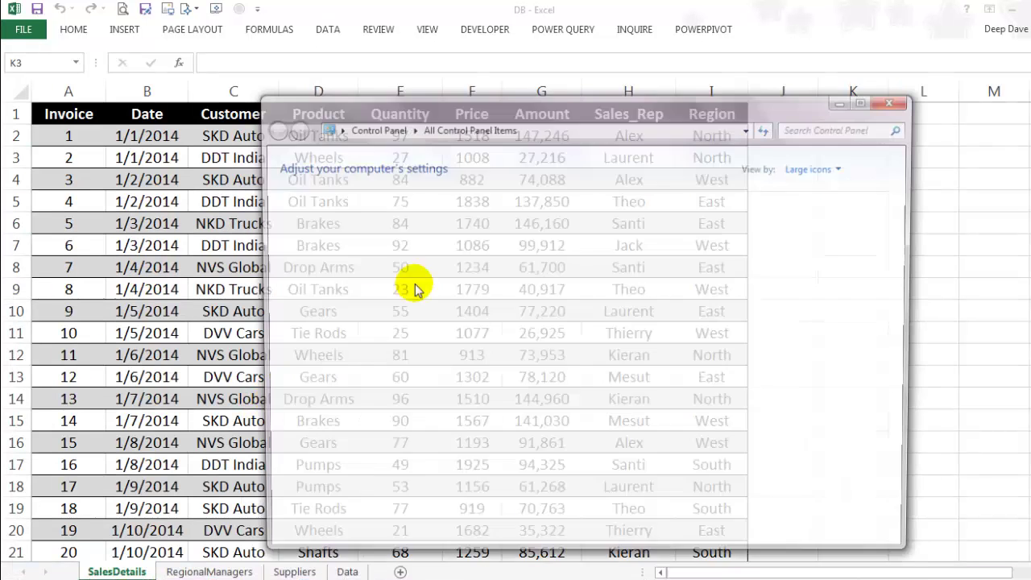
double_click(494, 242)
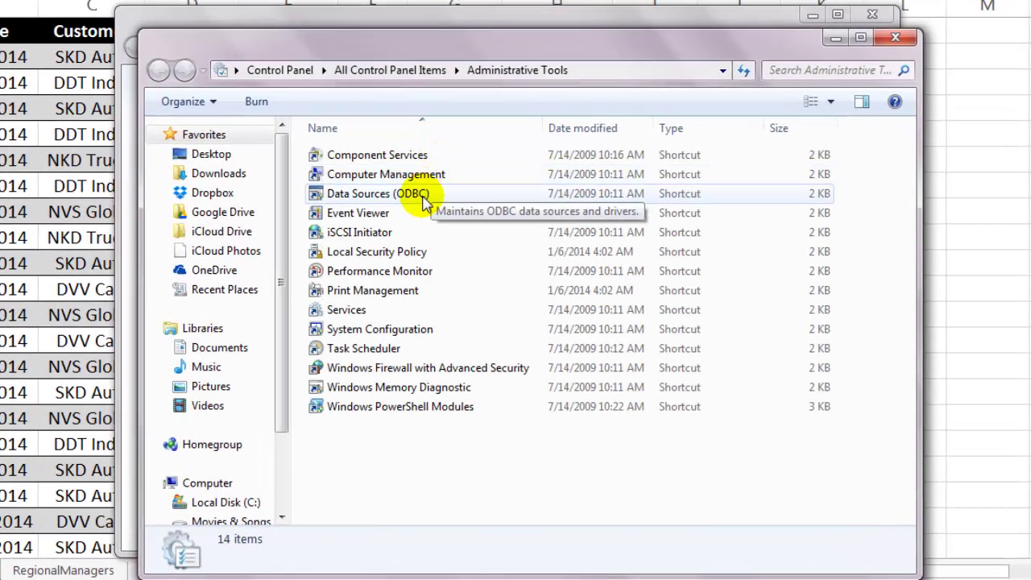
click(465, 222)
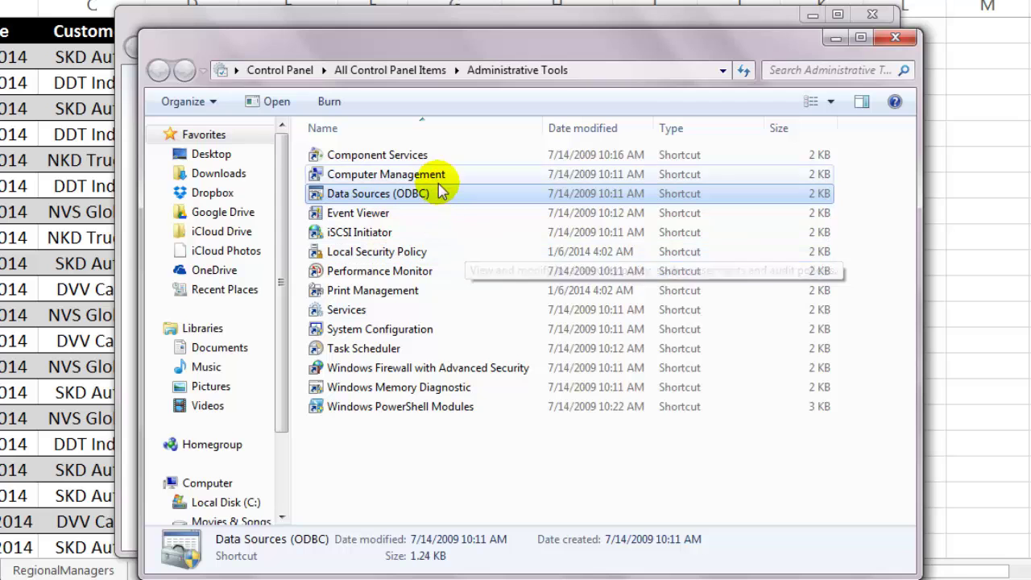
double_click(434, 194)
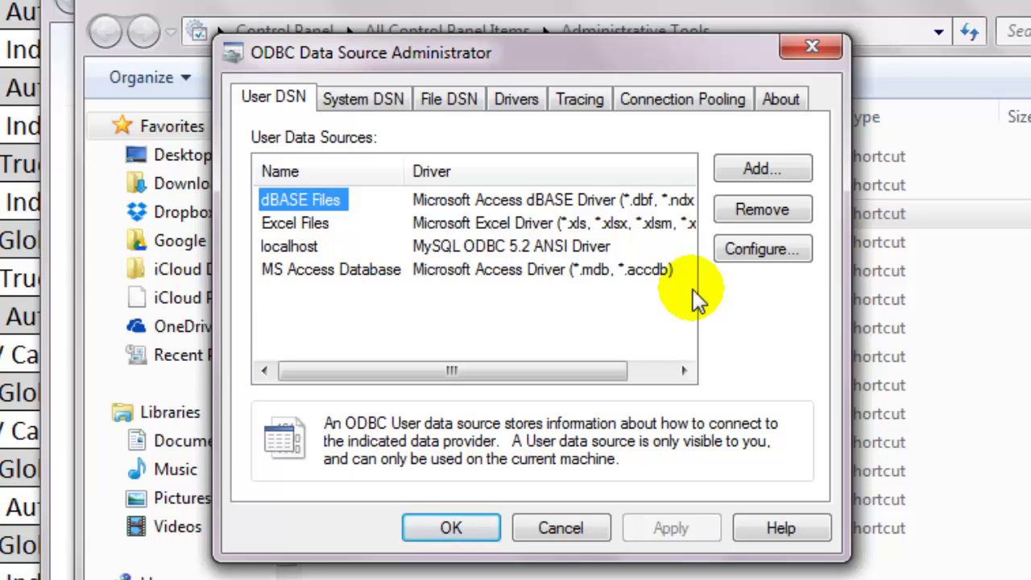
Add a new user data source based on the MySQL ODBC 5.2 ANSI Driver.
click(762, 169)
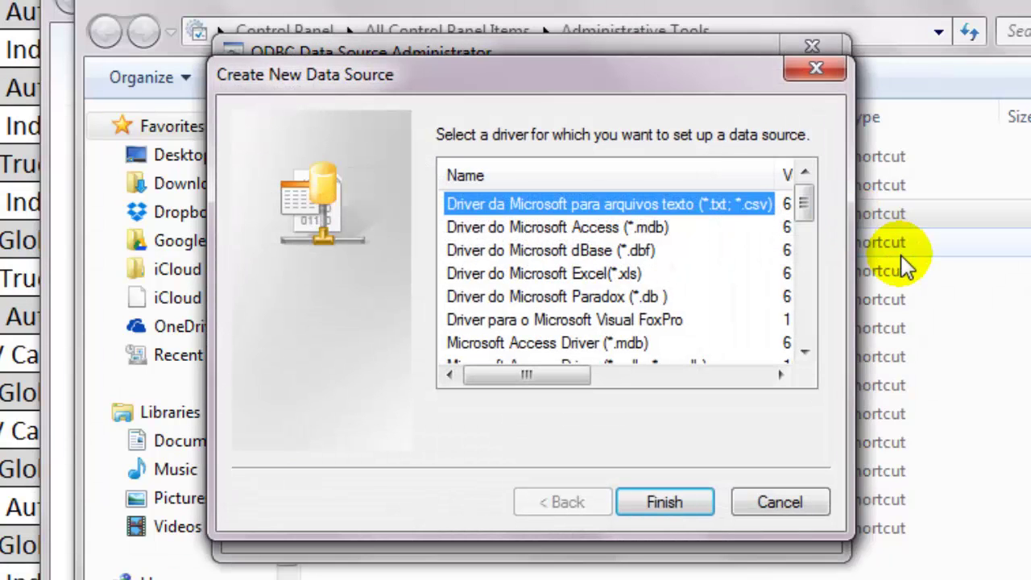
drag(806, 207, 819, 377)
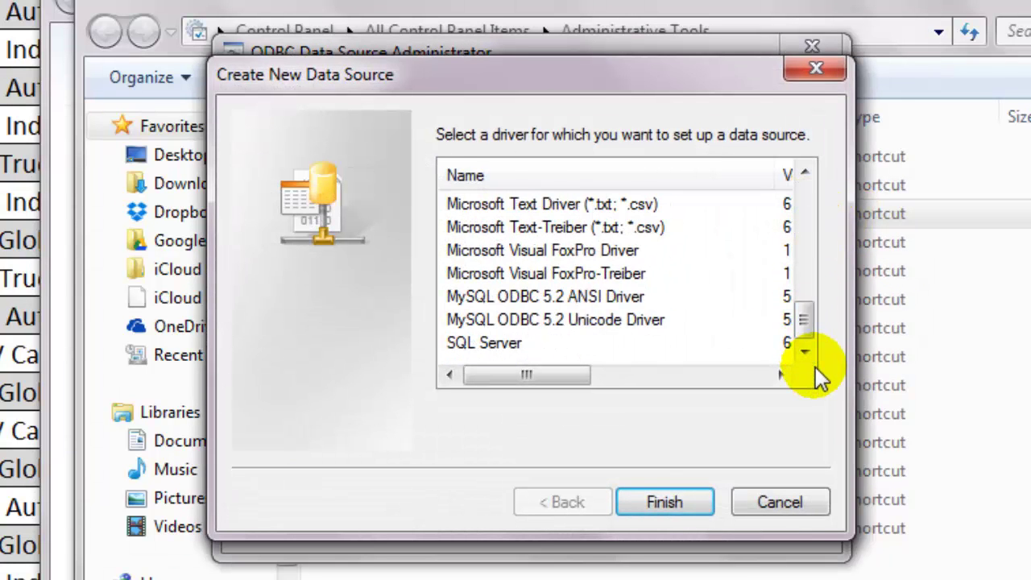
click(639, 297)
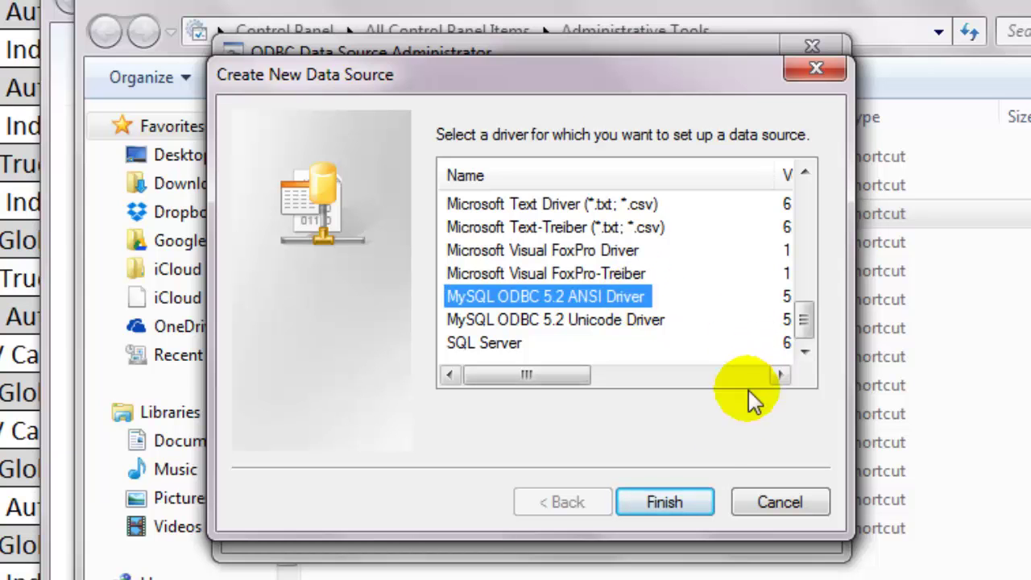
click(689, 503)
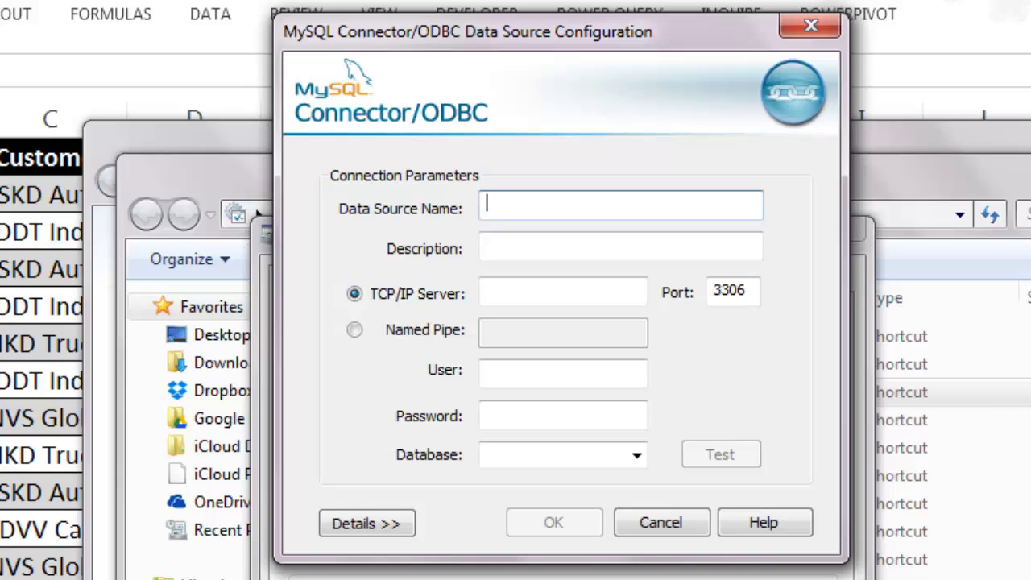
Enter MySQL as both the data source name and the description of the new connection.
text(MySQL)
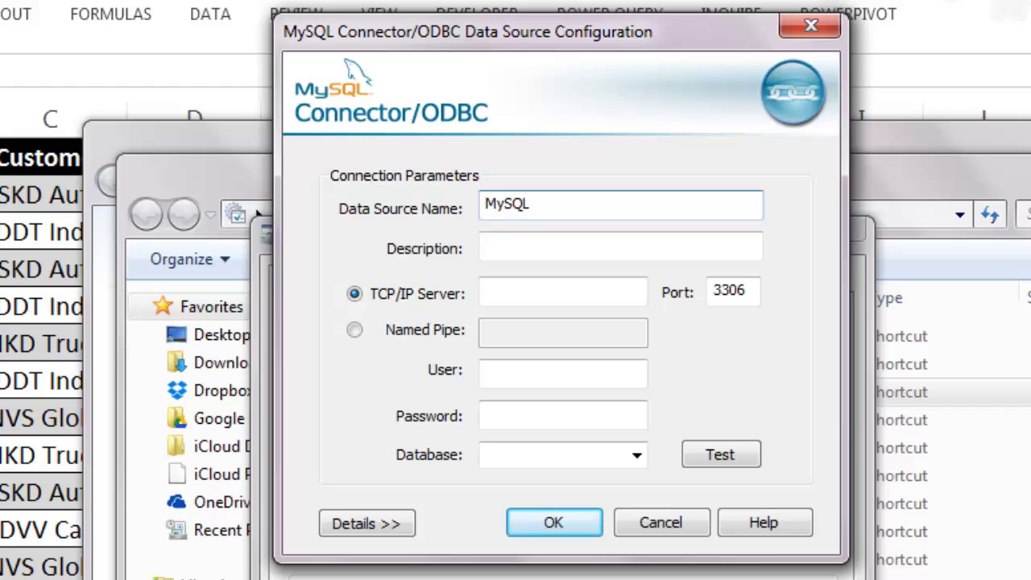
click(487, 249)
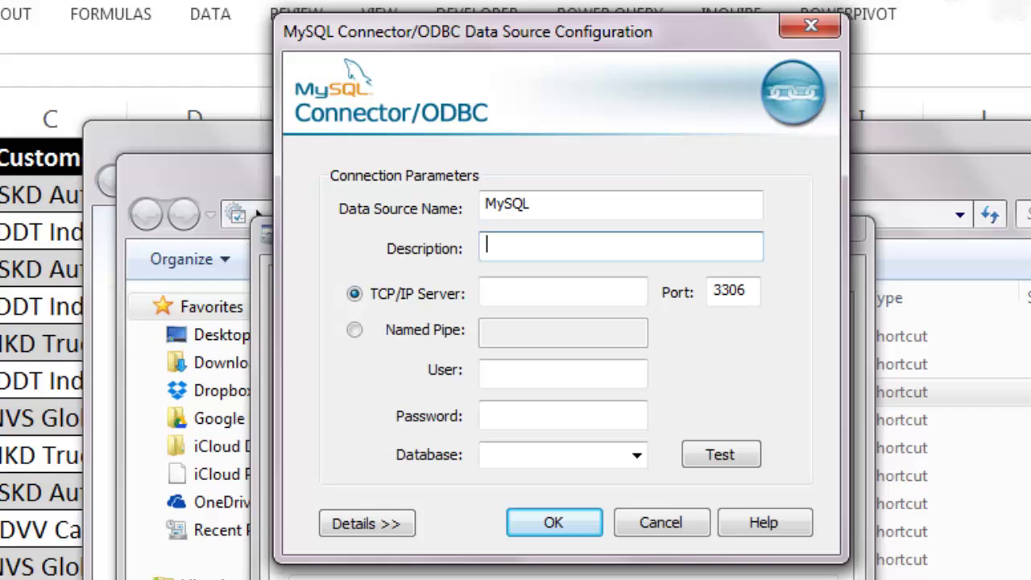
text(MySQL)
key(Tab)
key(Tab)
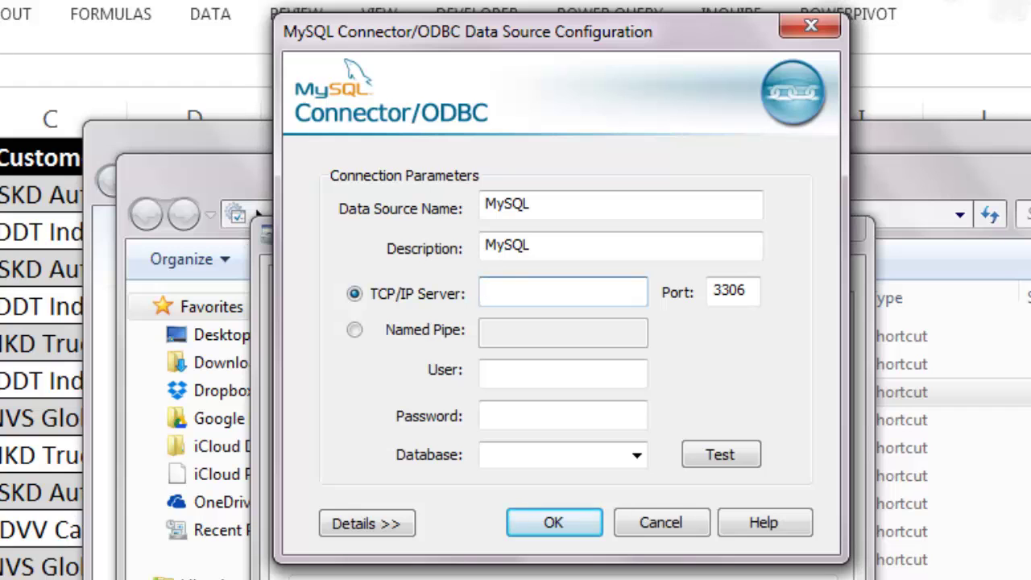
Set the connection's TCP/IP server to localhost and its port to 3307.
text(localhost)
key(Tab)
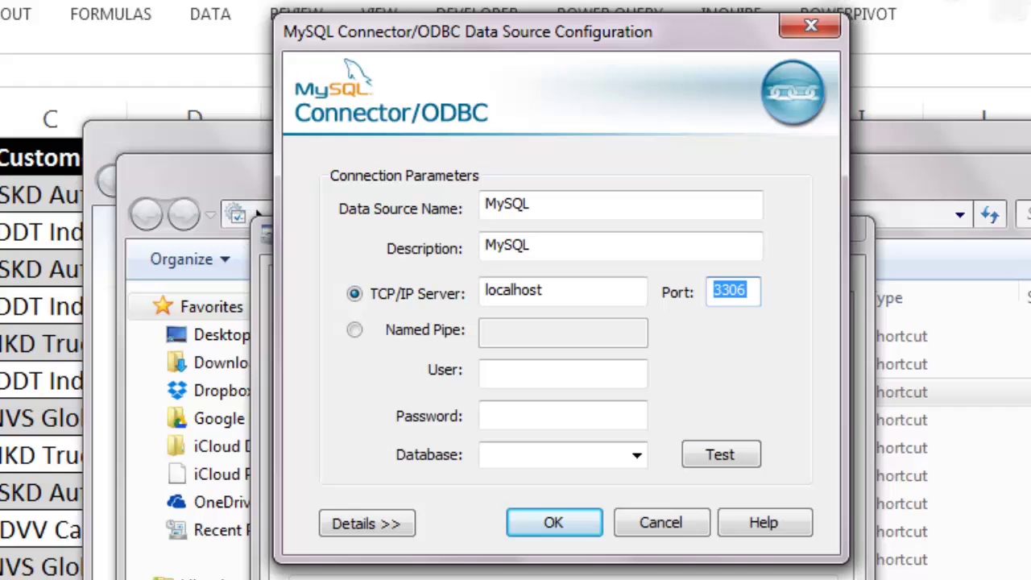
text(3307)
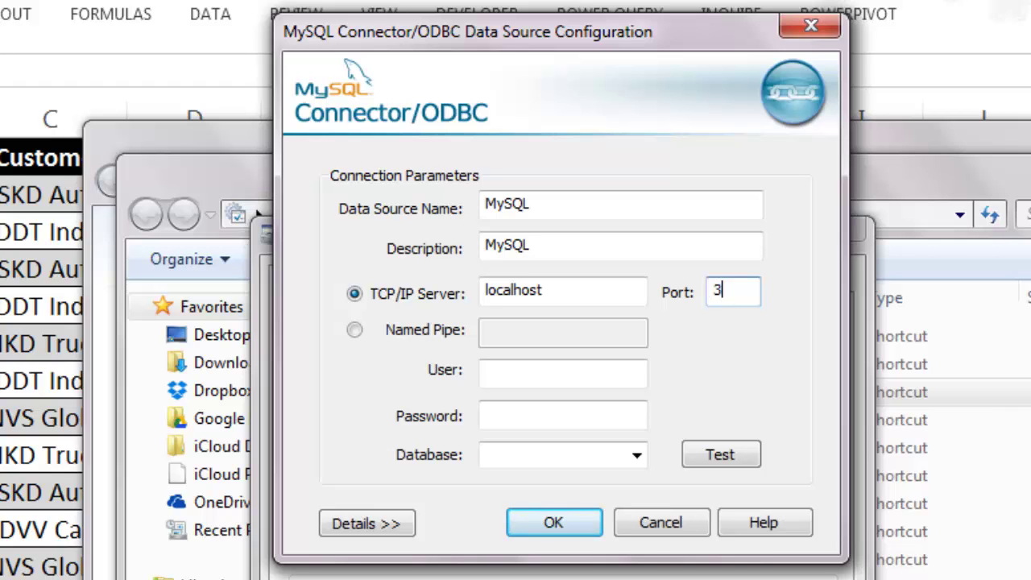
Enter root as the connection's user and fill in the database password.
click(487, 371)
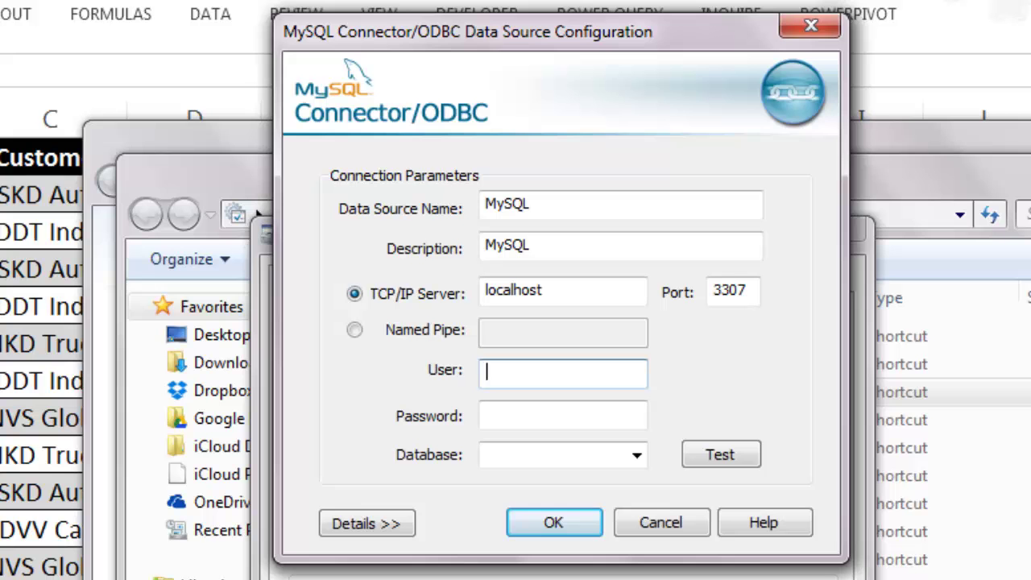
text(root)
key(Tab)
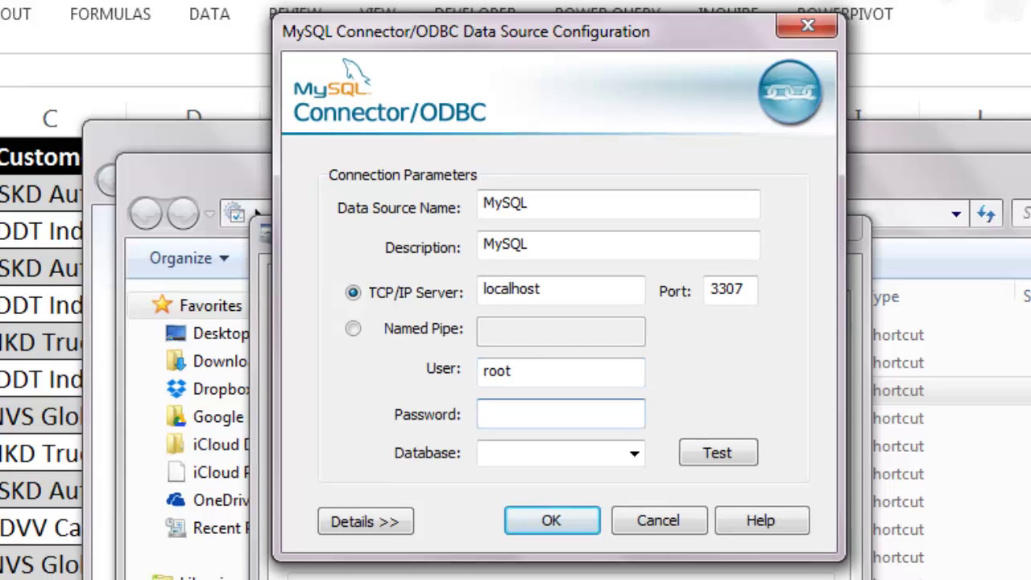
text(••••••)
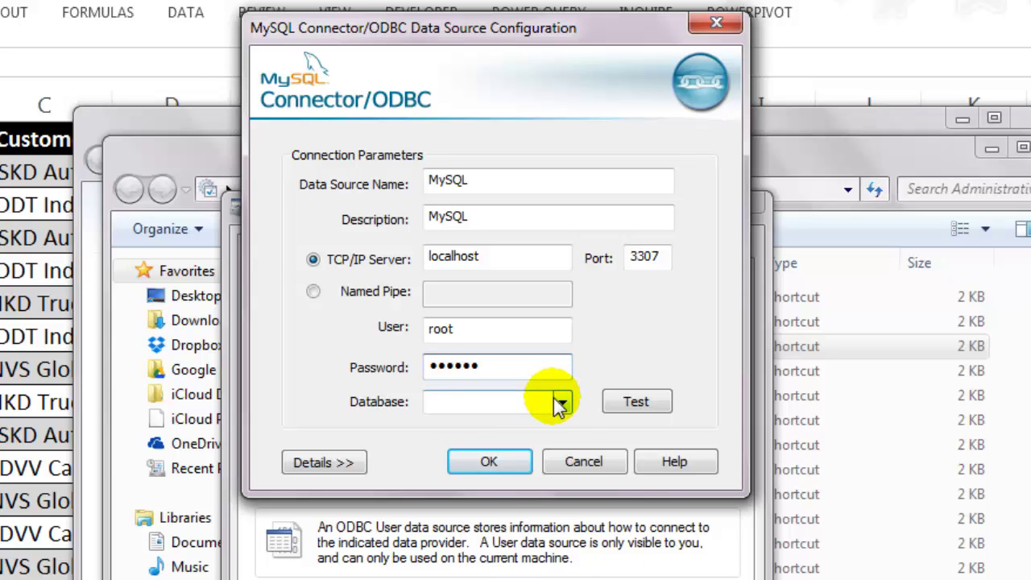
Choose sample_databases as the database and test the connection.
click(560, 403)
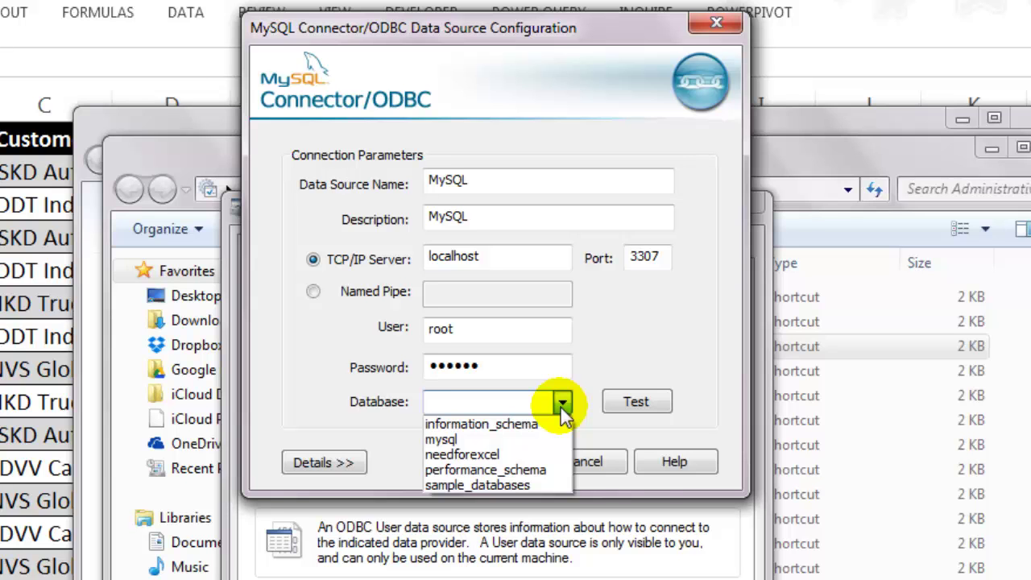
click(542, 485)
click(641, 404)
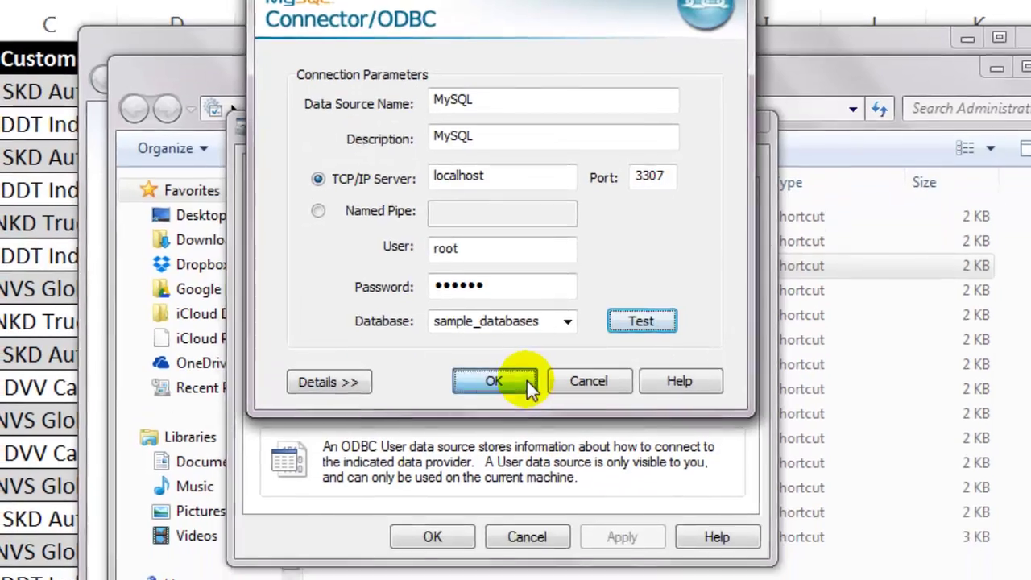
Save the new MySQL data source, close the ODBC administrator and clear the Control Panel windows to return to the DB workbook.
click(516, 461)
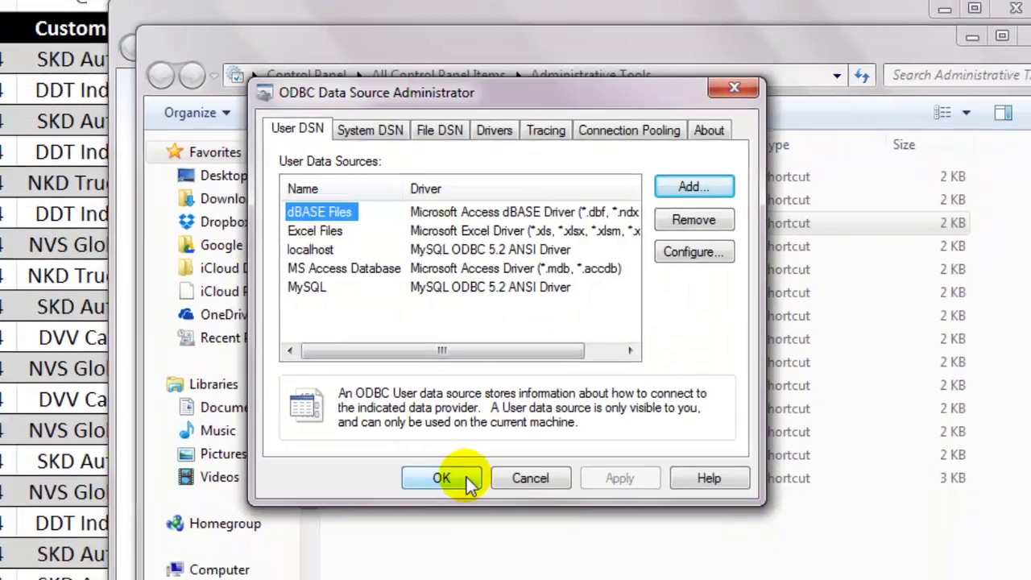
click(465, 493)
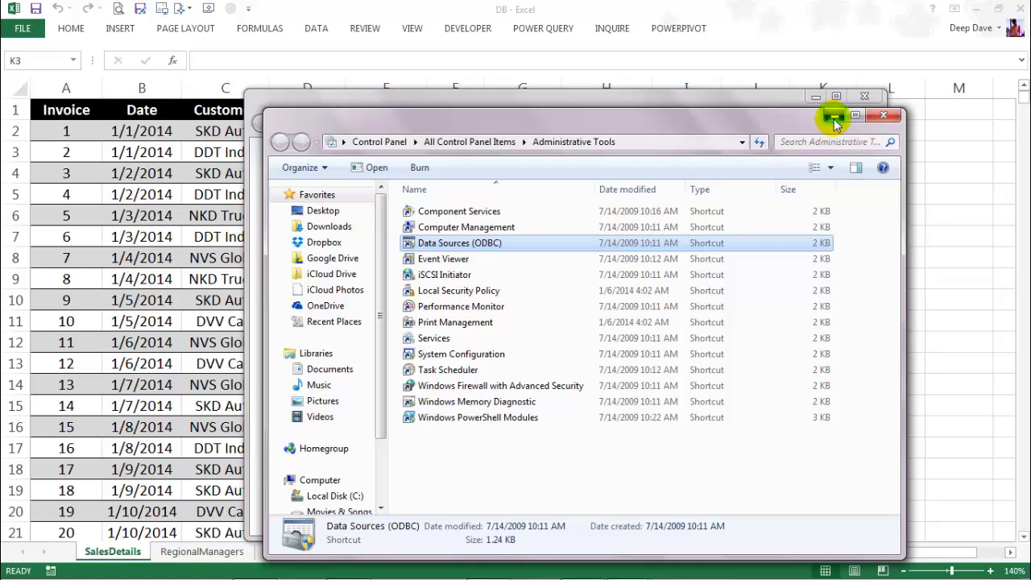
click(894, 81)
click(816, 97)
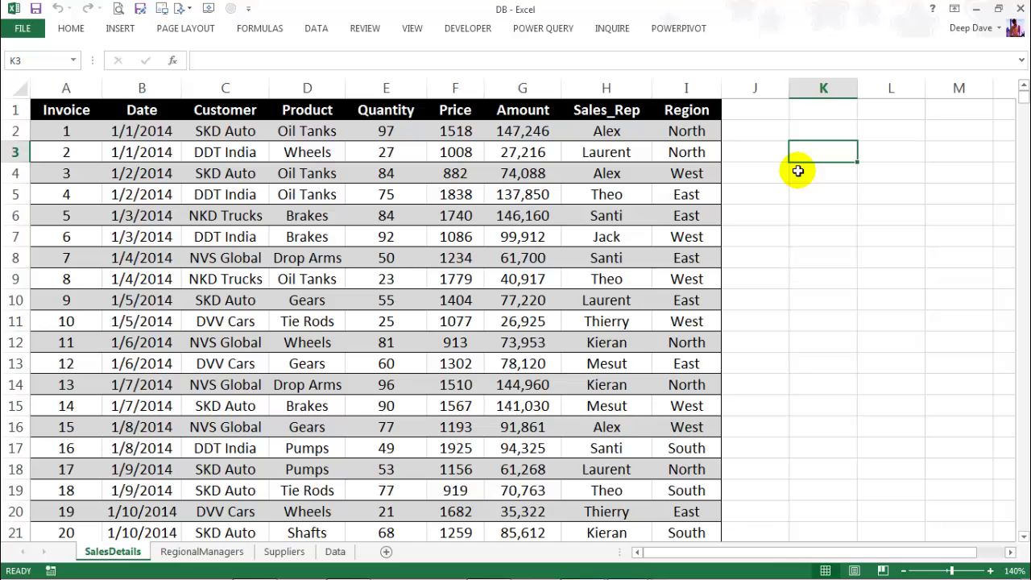
Review the tables on the RegionalManagers, Suppliers and SalesDetails sheets.
click(206, 551)
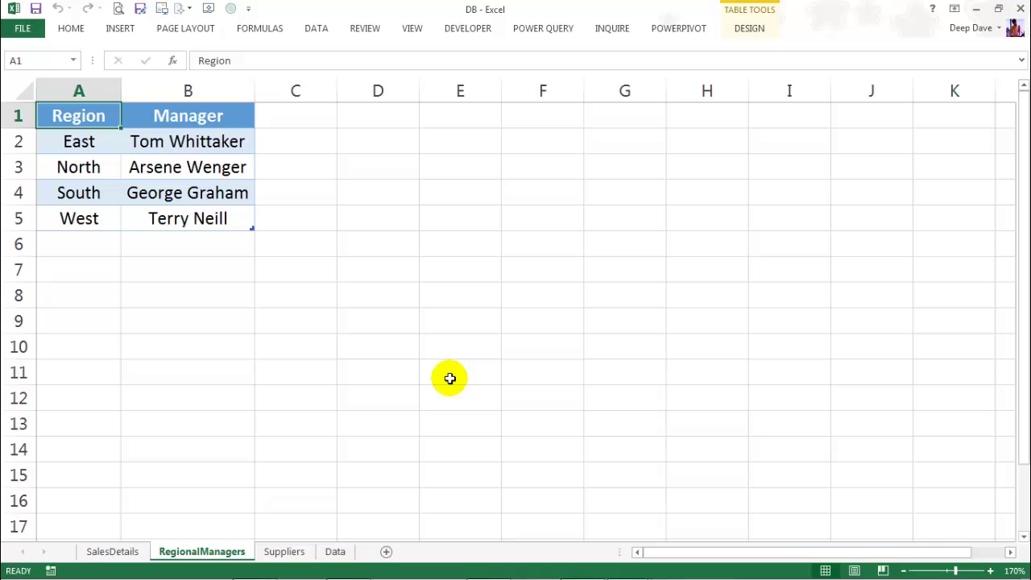
click(285, 552)
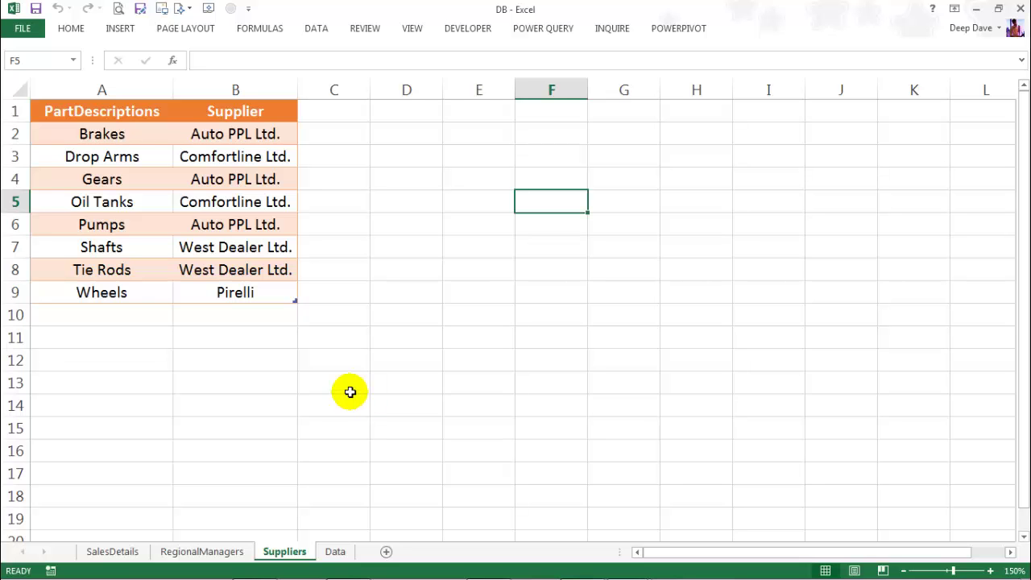
click(113, 551)
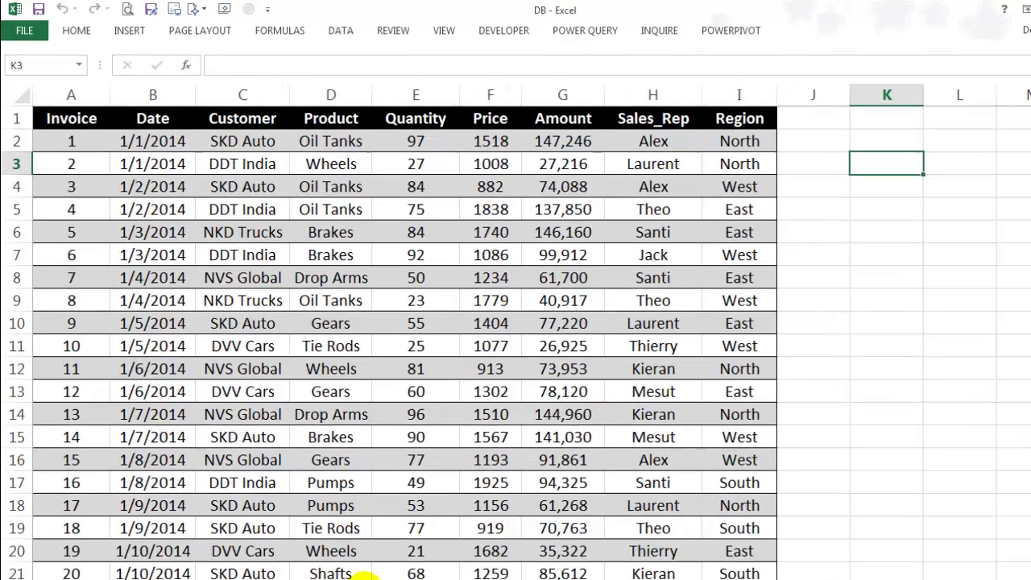
On the Data sheet, start an external data import through Microsoft Query, allowing the external connection and choosing the MySQL data source.
click(335, 551)
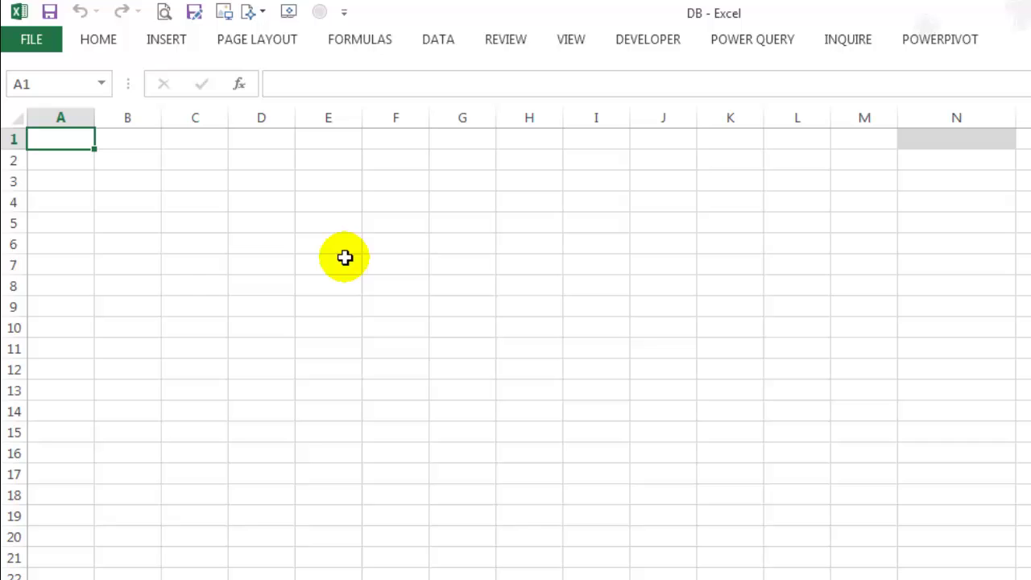
click(456, 40)
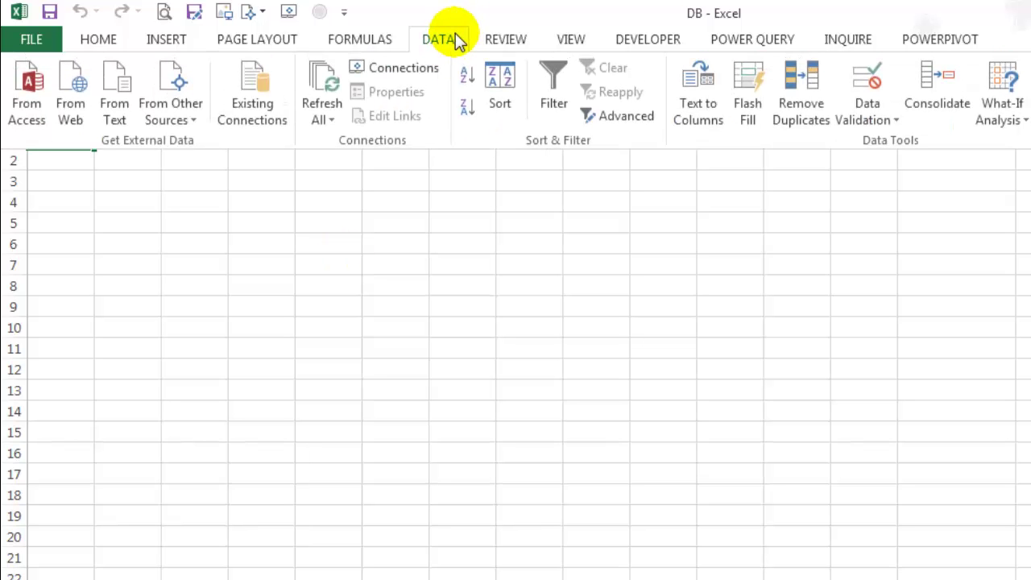
click(187, 123)
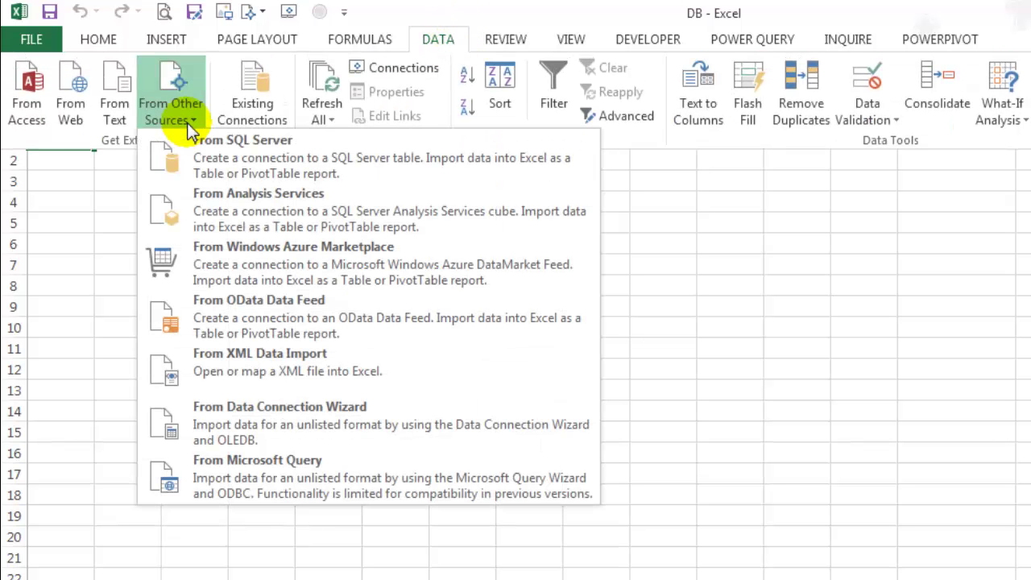
click(441, 479)
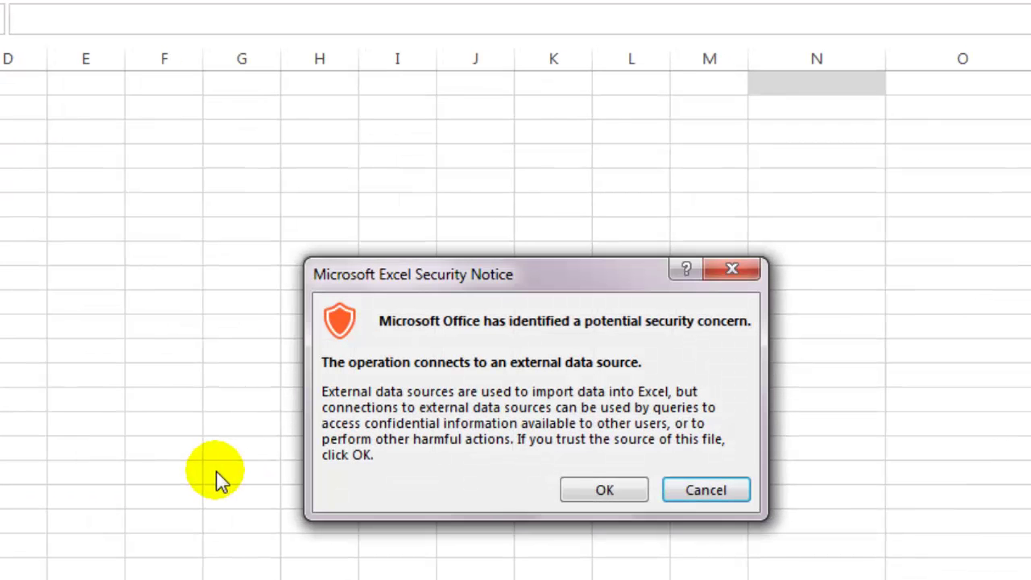
click(575, 490)
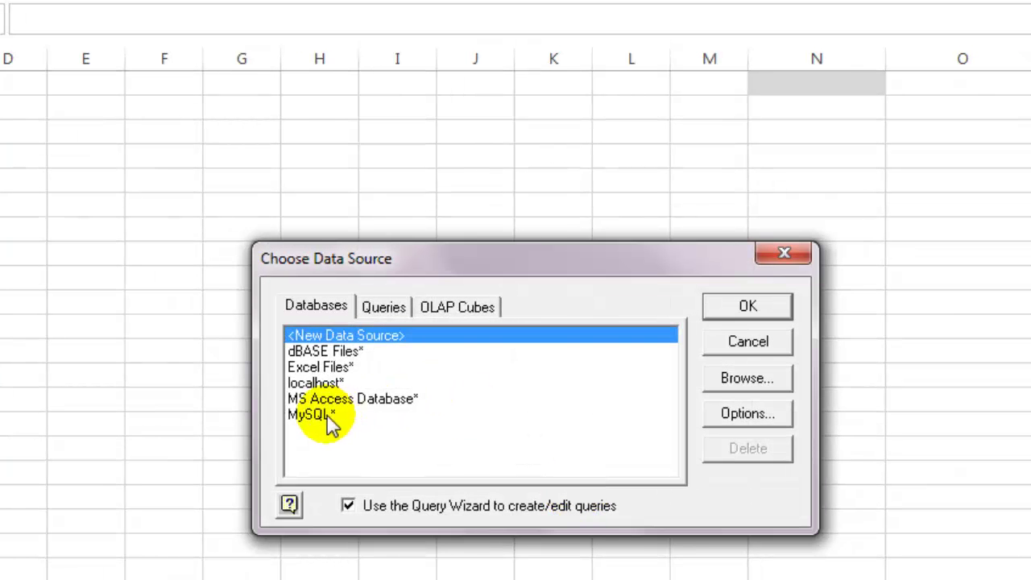
click(326, 415)
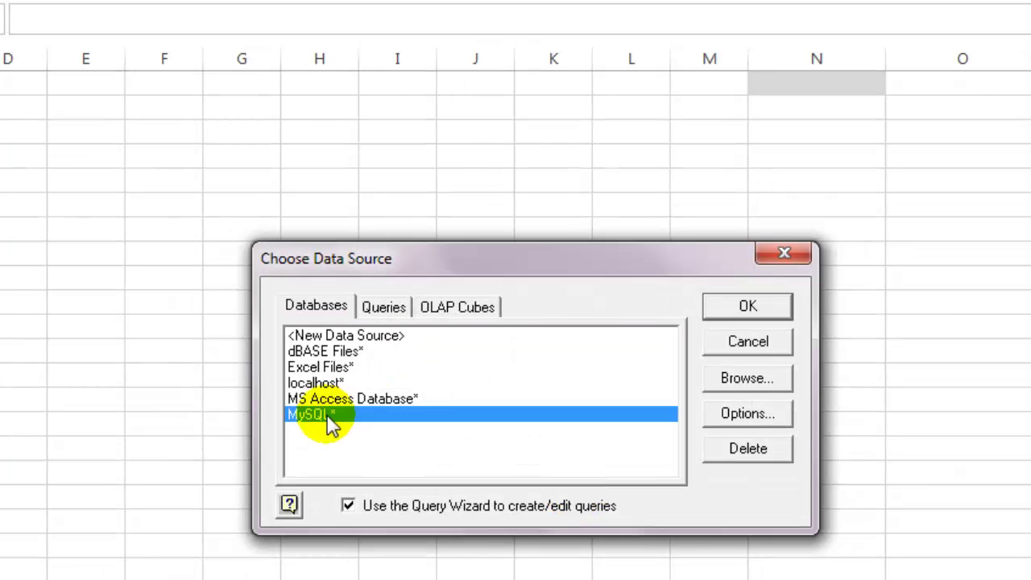
click(735, 313)
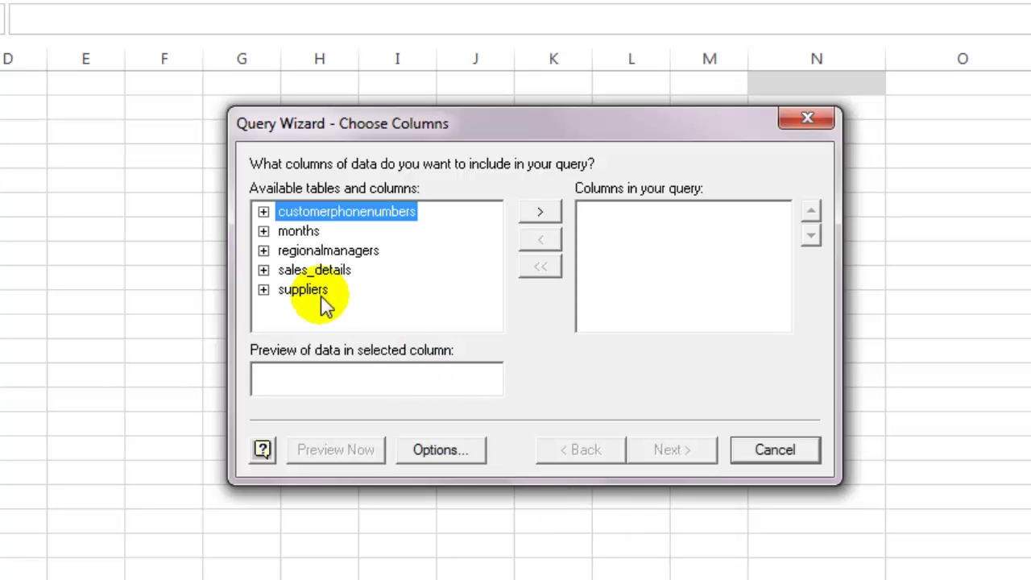
Inspect the columns of the sales_details table and add all of them to the query.
click(303, 271)
click(264, 271)
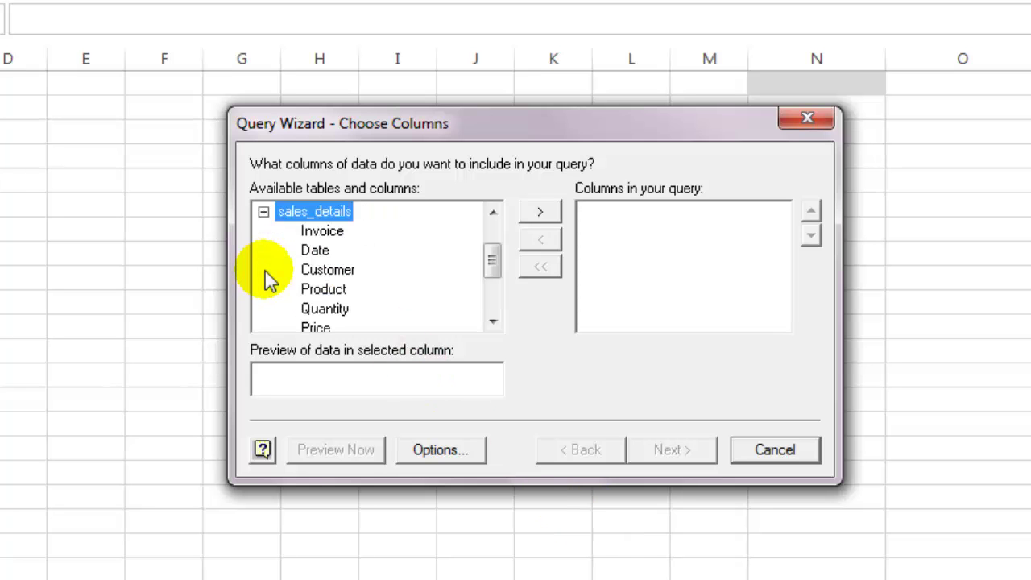
click(264, 212)
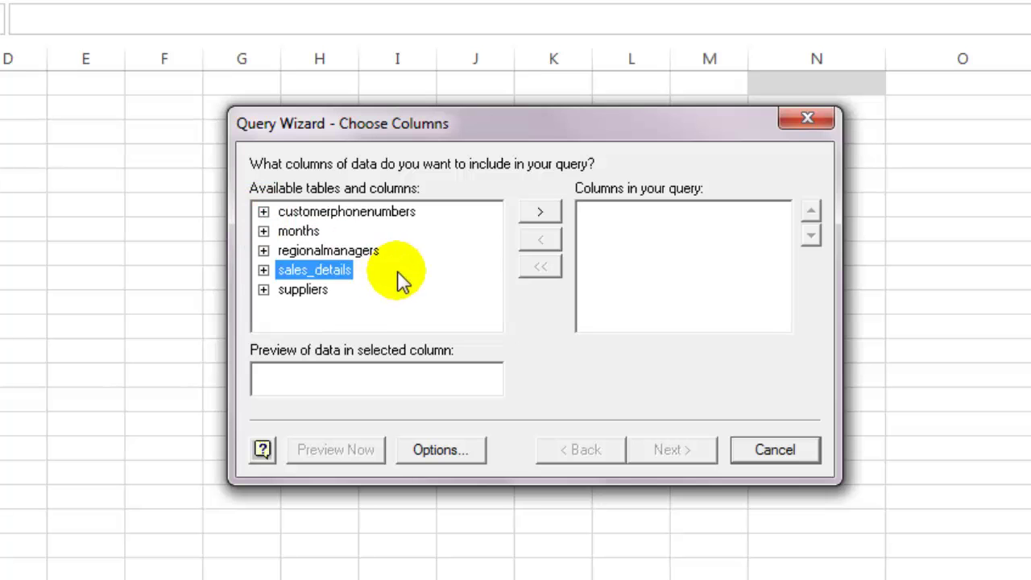
click(537, 212)
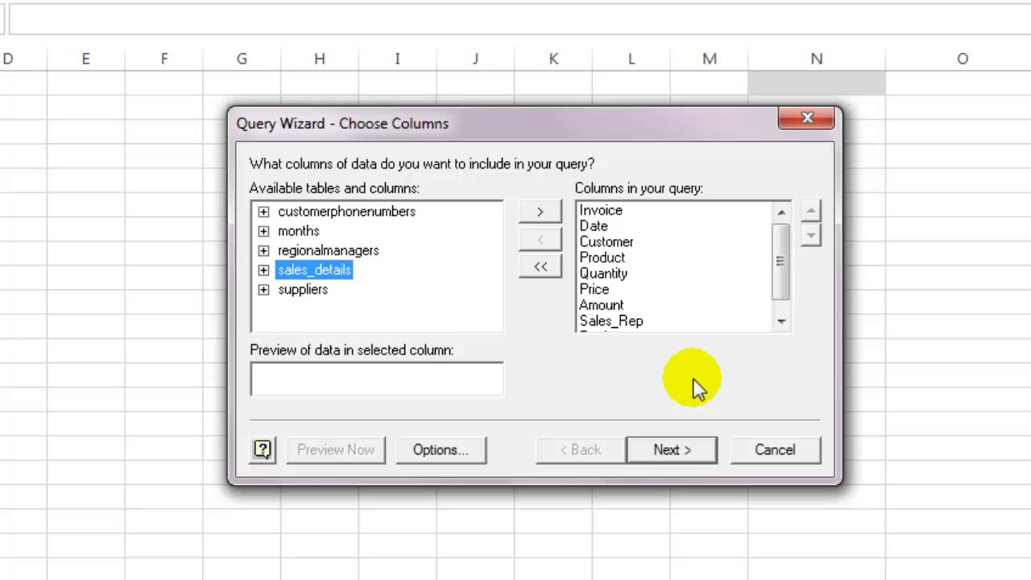
Finish the query wizard without any filter or sort order, choosing to view data or edit the query in Microsoft Query.
click(678, 452)
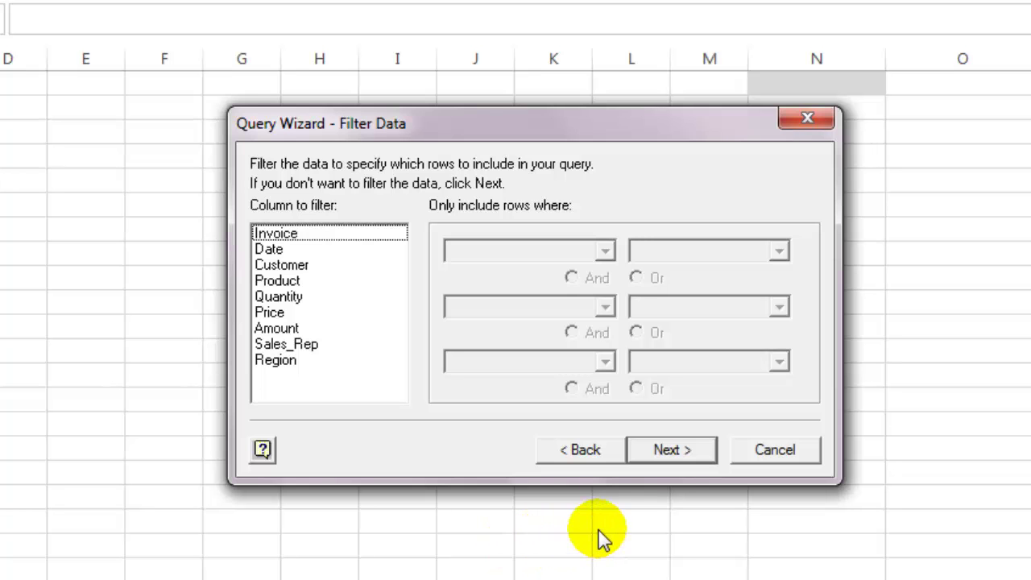
click(676, 457)
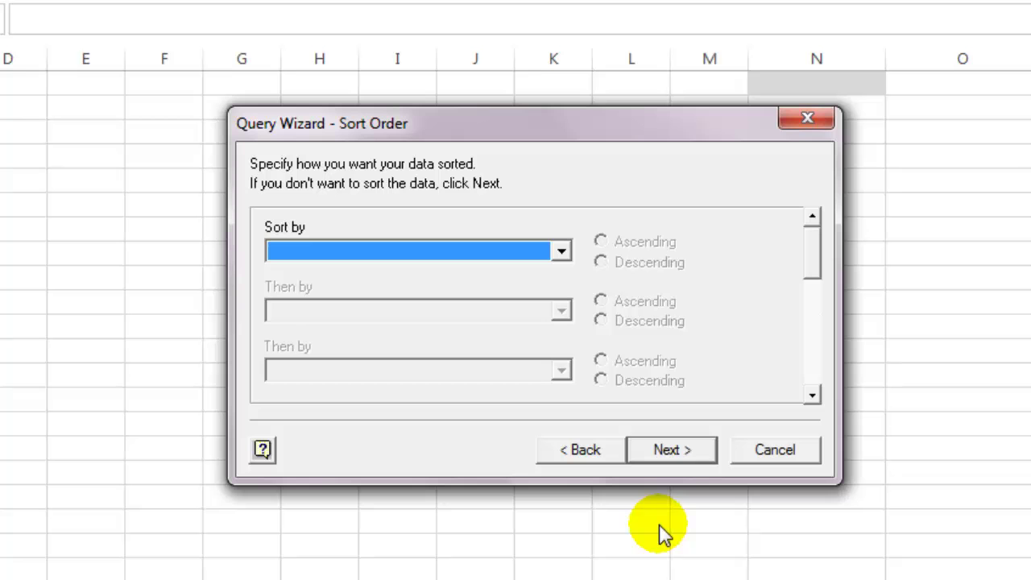
click(683, 463)
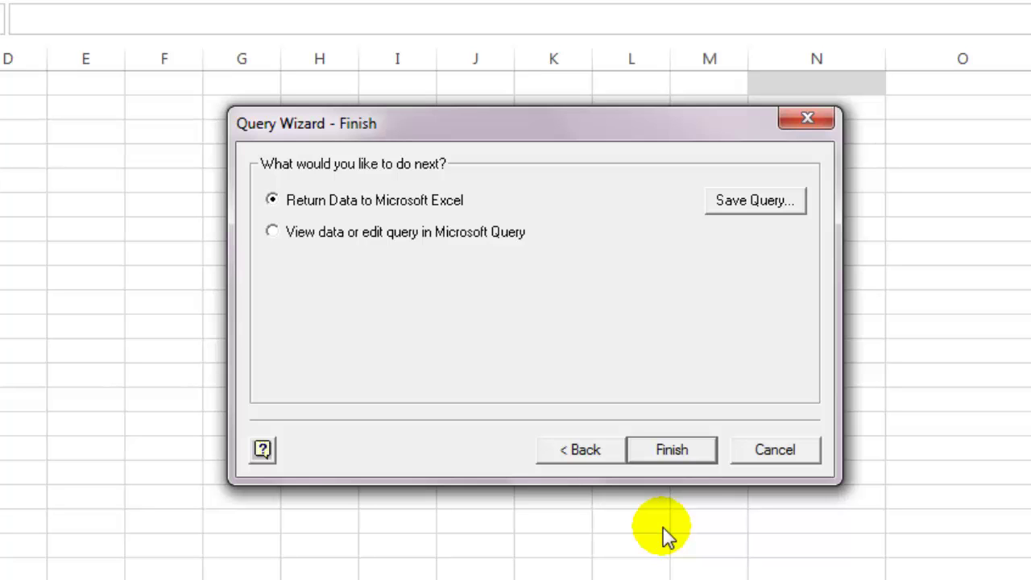
click(382, 233)
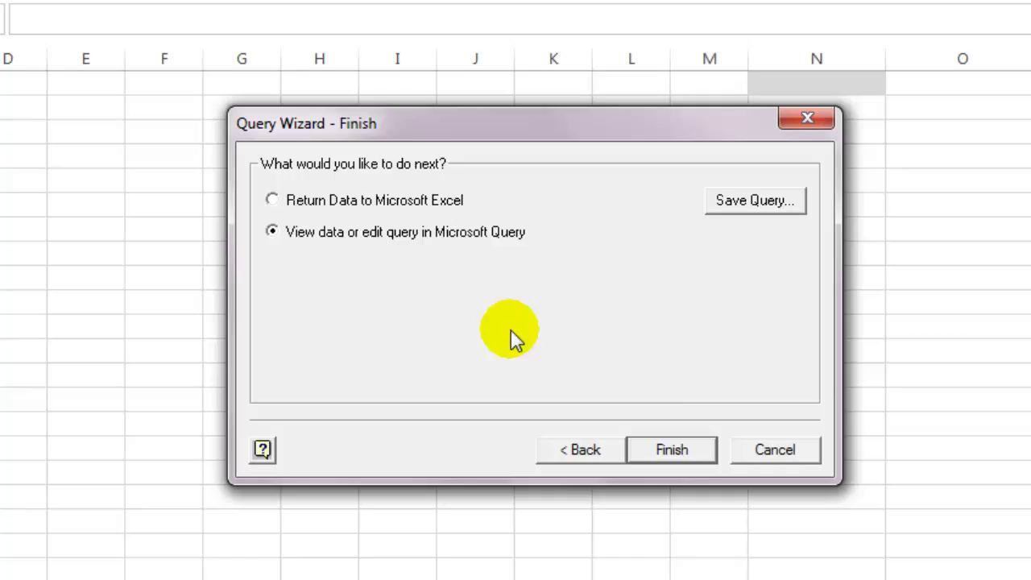
click(667, 450)
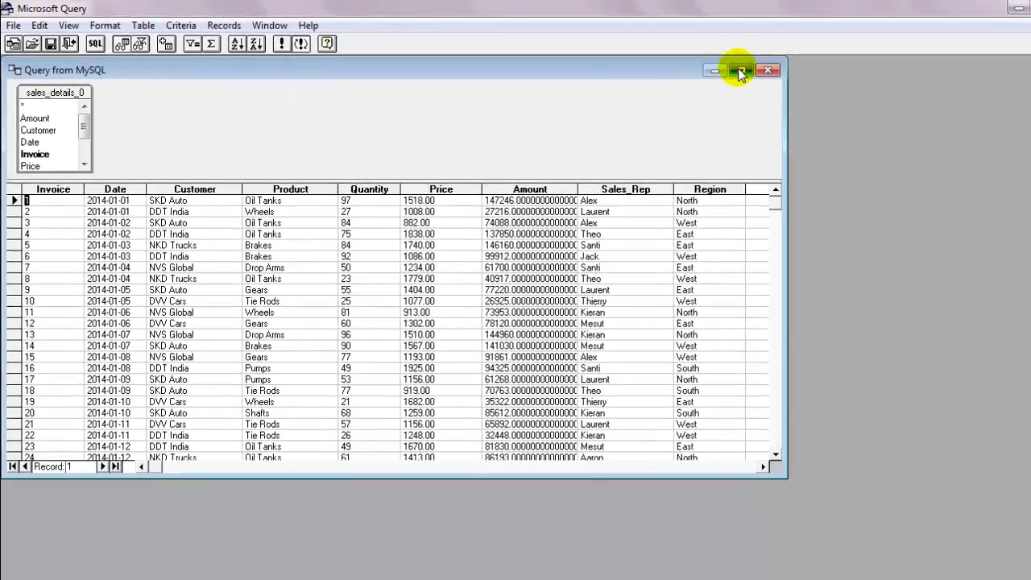
Maximize the query window and enlarge its table pane, the sales_details field list and the empty column after Region.
click(738, 68)
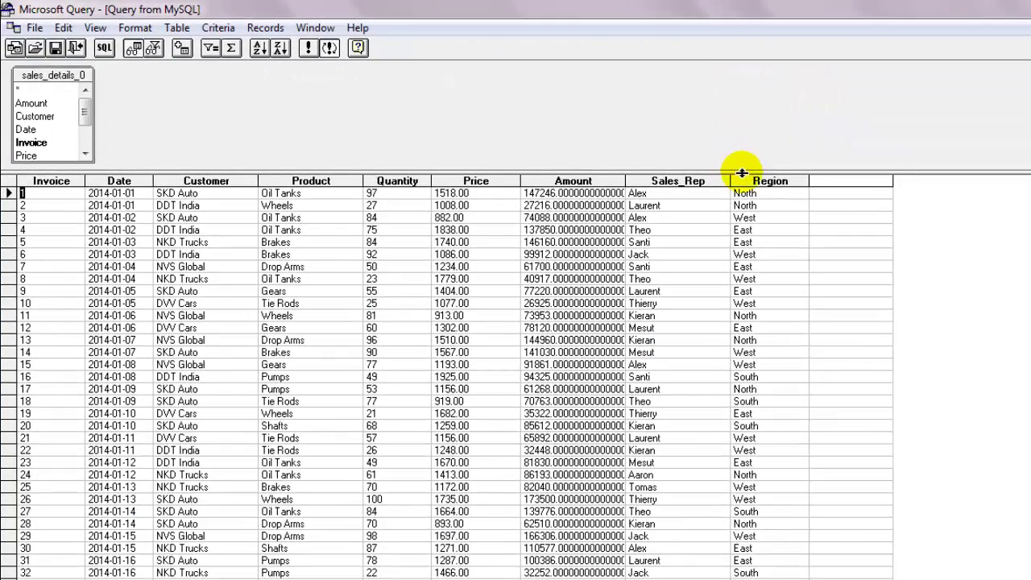
drag(725, 166, 721, 220)
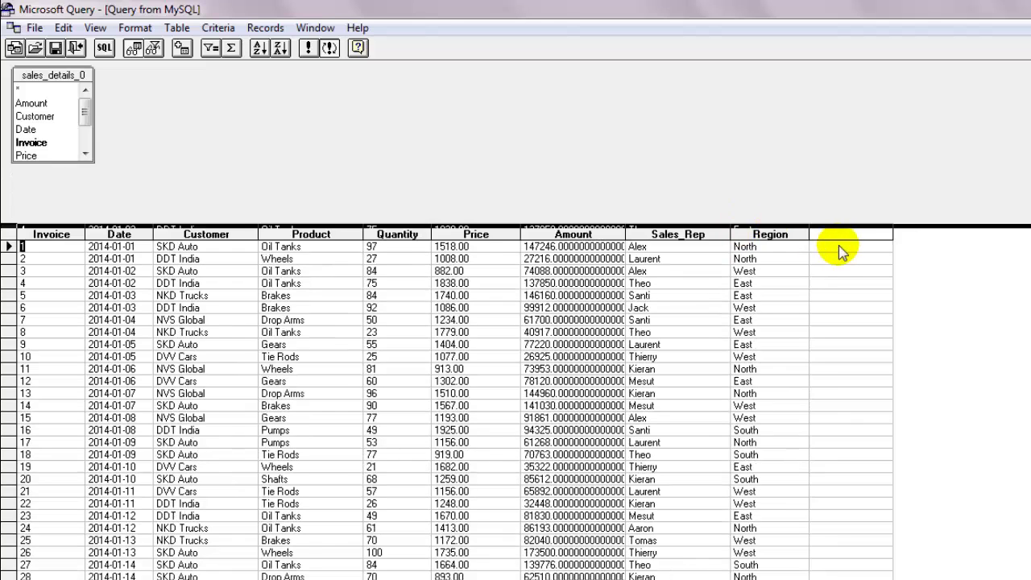
mouse_move(894, 233)
mouse_down()
mouse_move(955, 230)
mouse_move(1015, 250)
mouse_up()
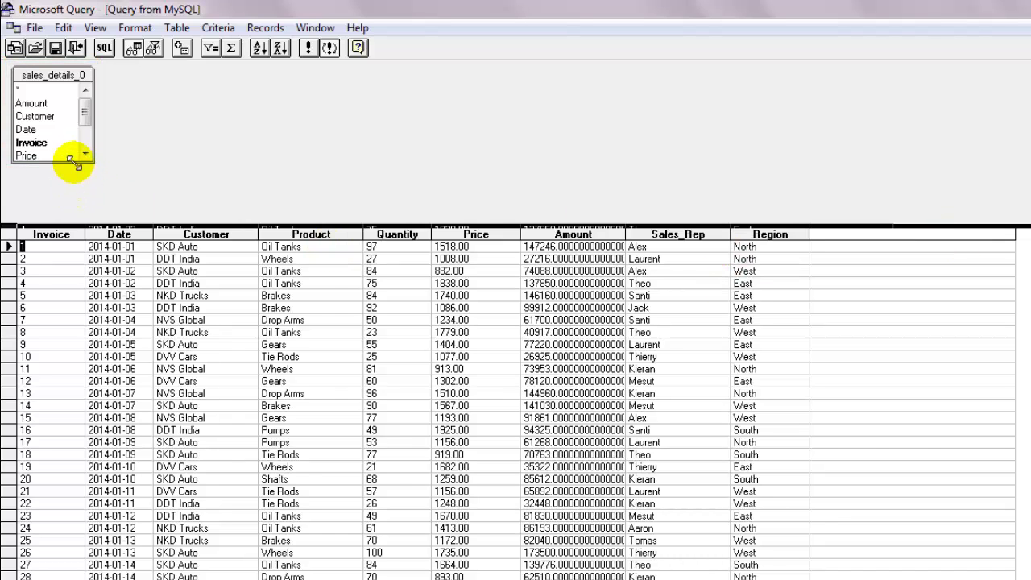
drag(76, 160, 71, 203)
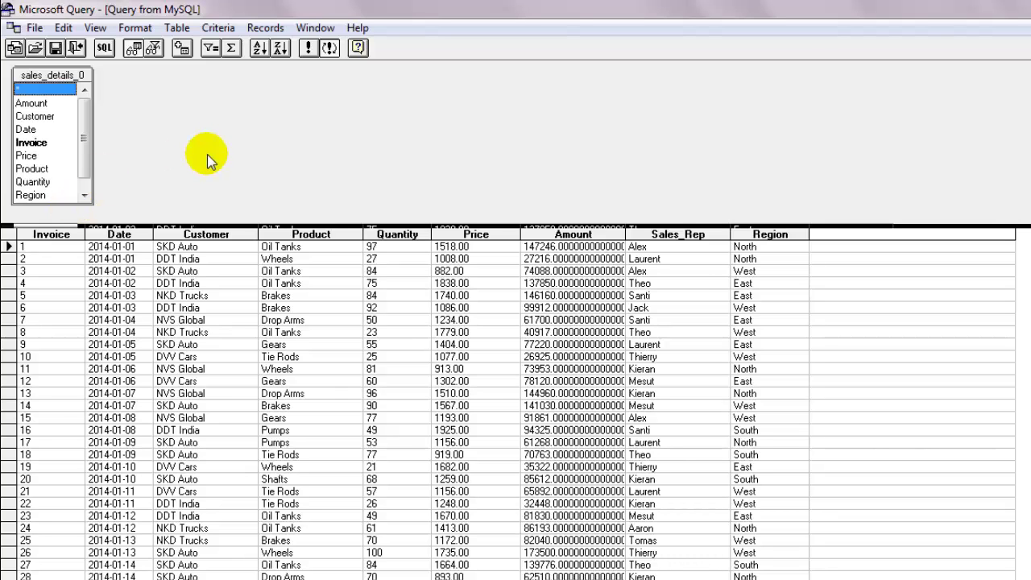
click(851, 234)
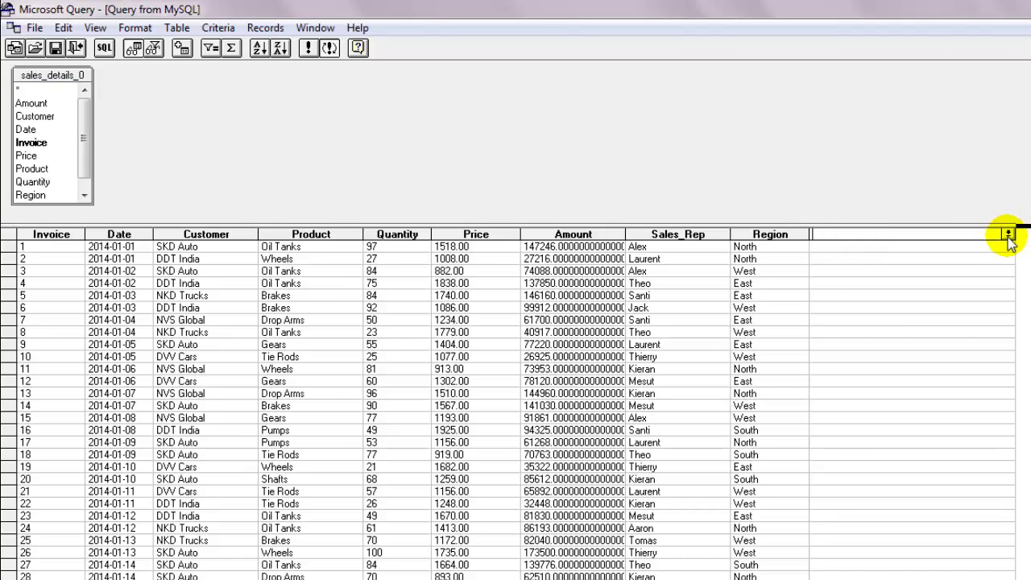
click(1008, 234)
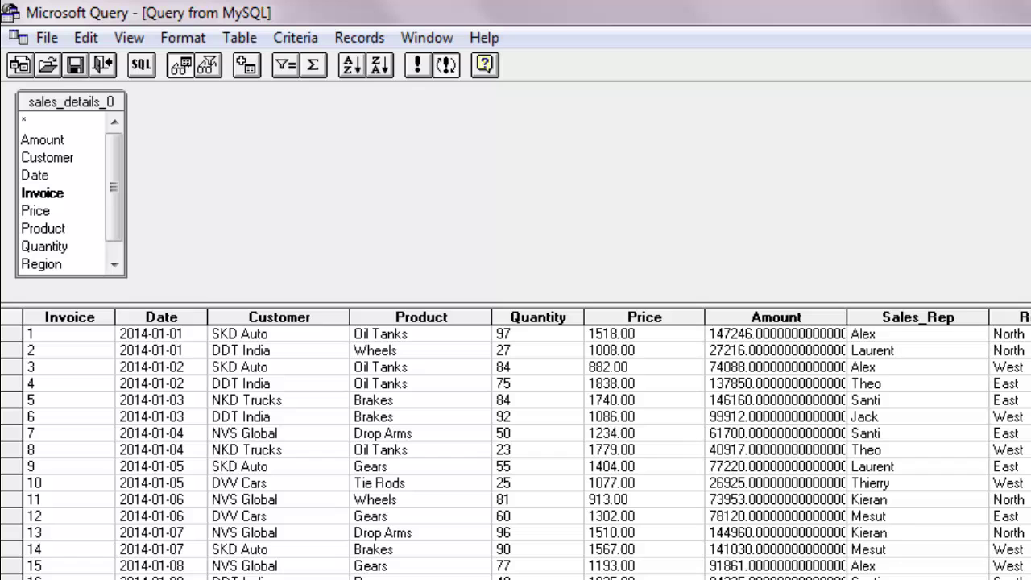
Add the regionalmanagers table from sample_databases to the query.
click(250, 38)
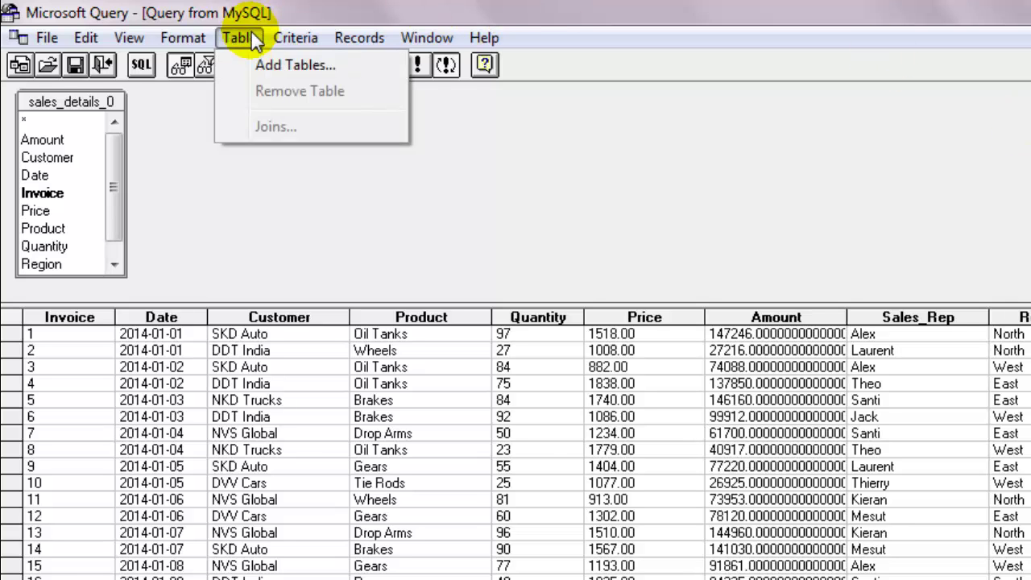
click(363, 69)
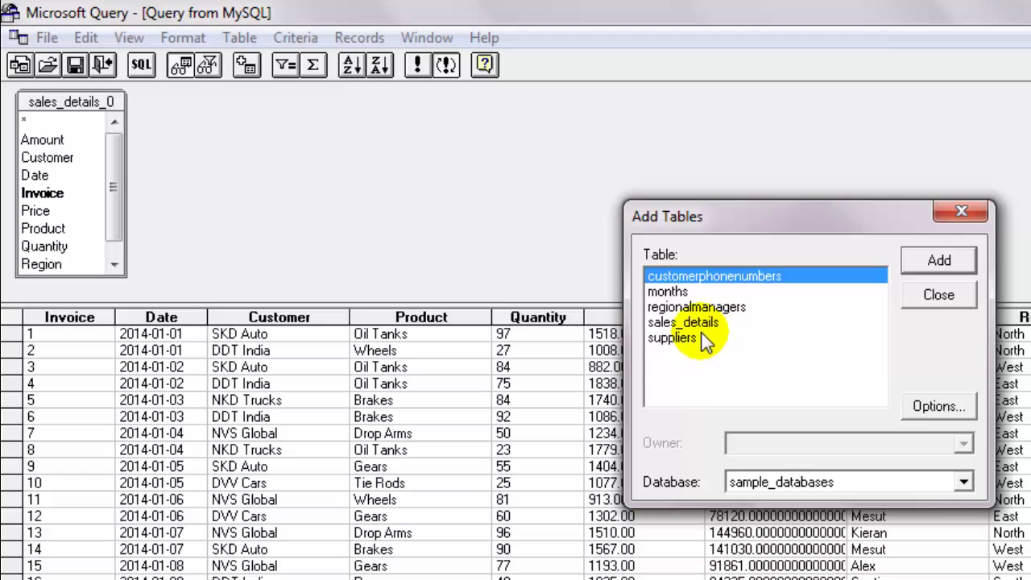
click(696, 307)
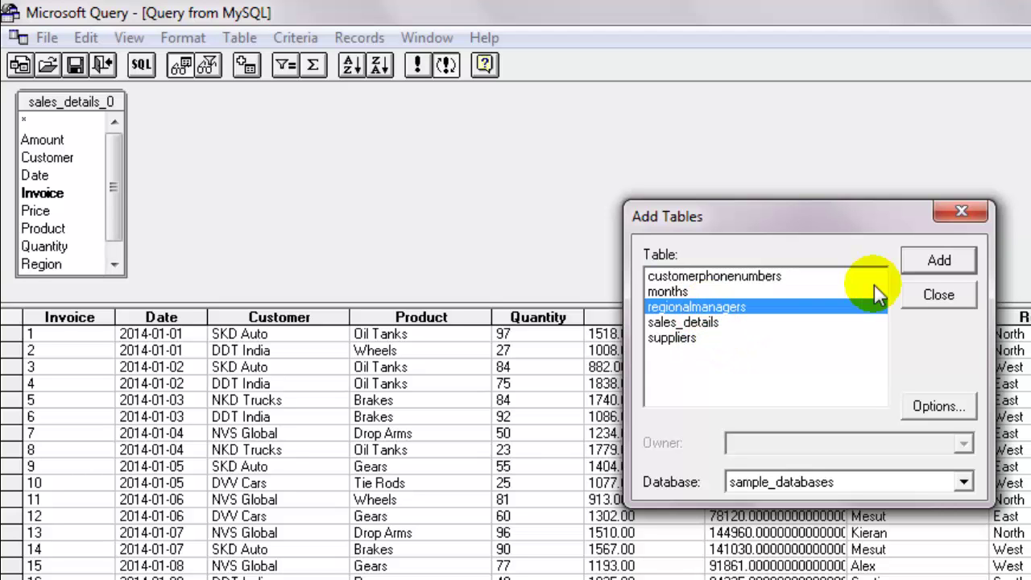
click(939, 260)
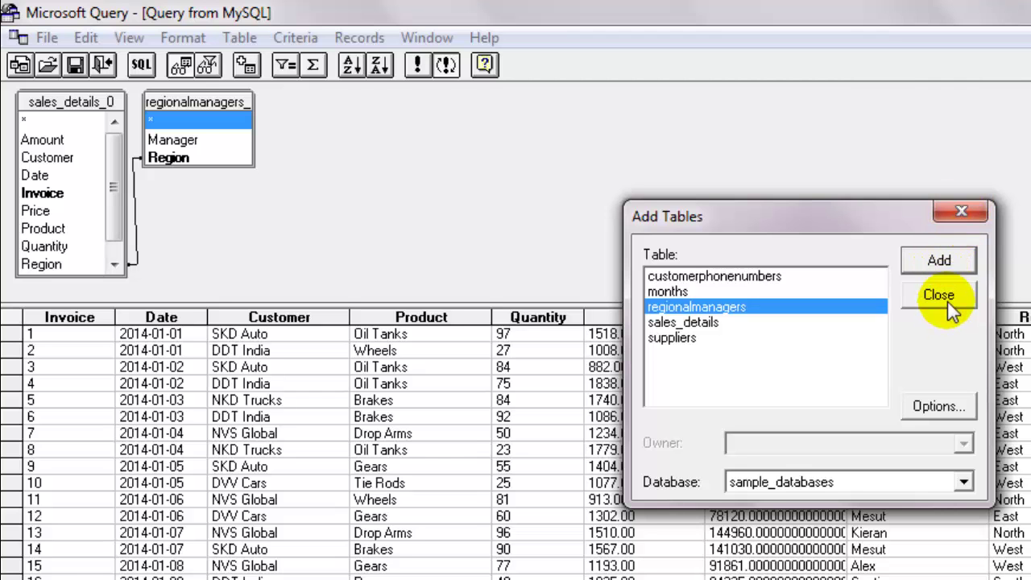
click(949, 297)
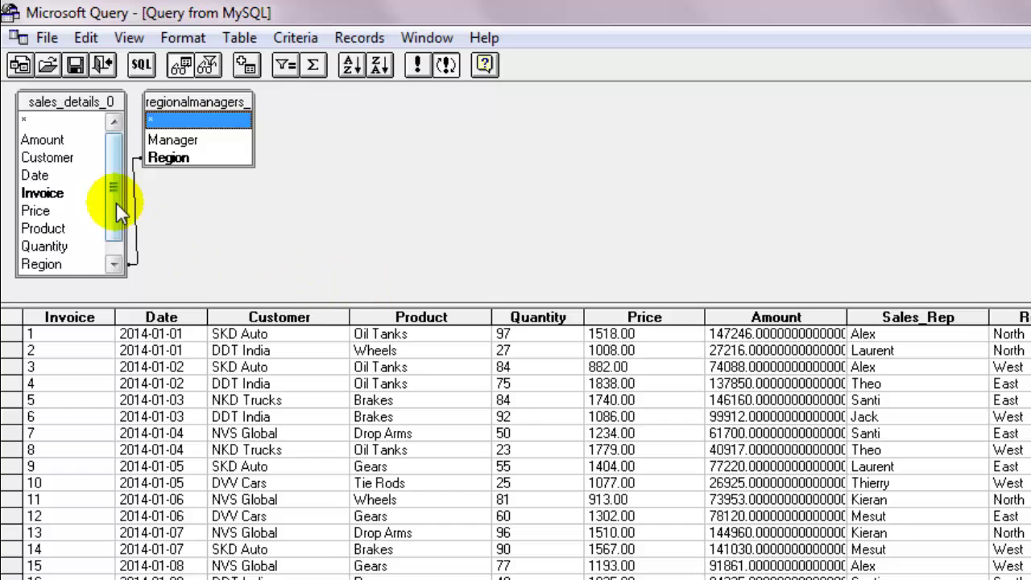
Add the Manager field from regionalmanagers as a new column after Region in the query results.
drag(116, 202, 116, 228)
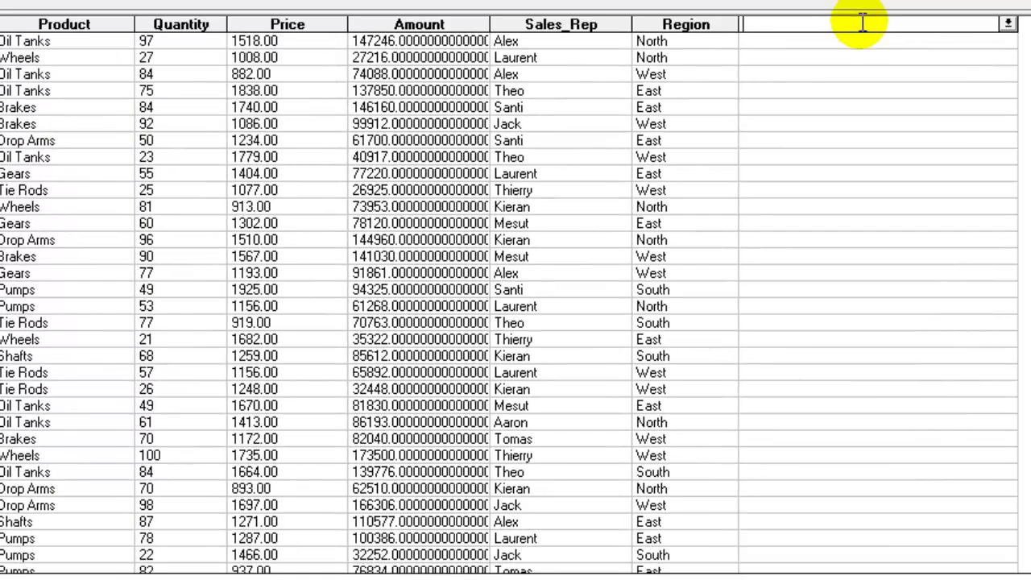
click(1007, 25)
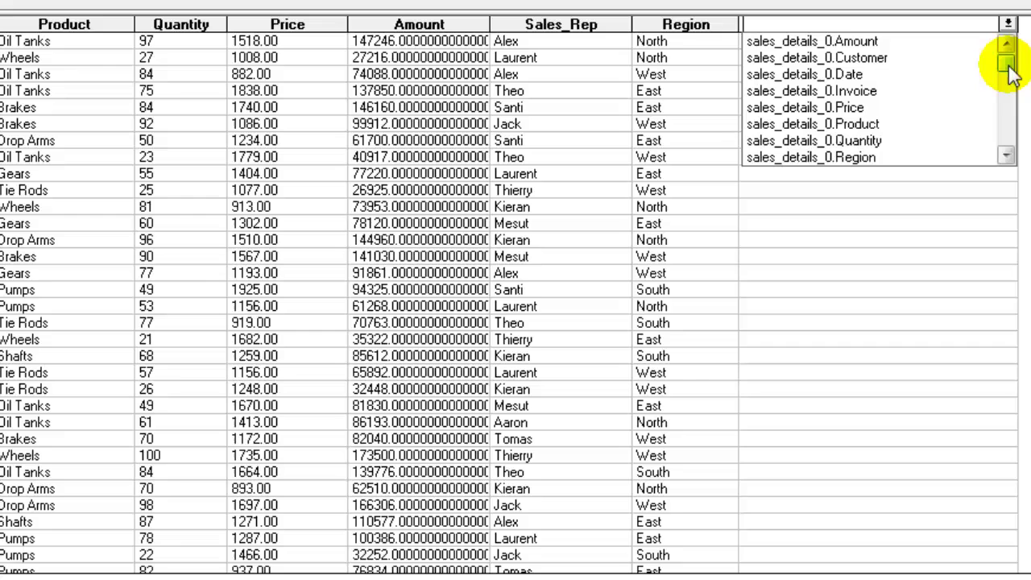
drag(1011, 73, 1012, 153)
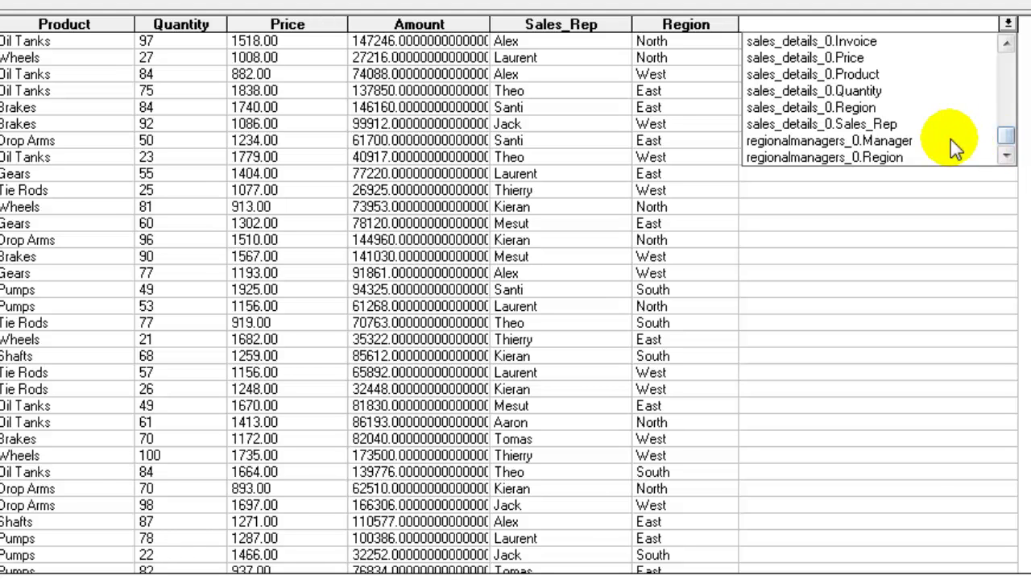
click(910, 142)
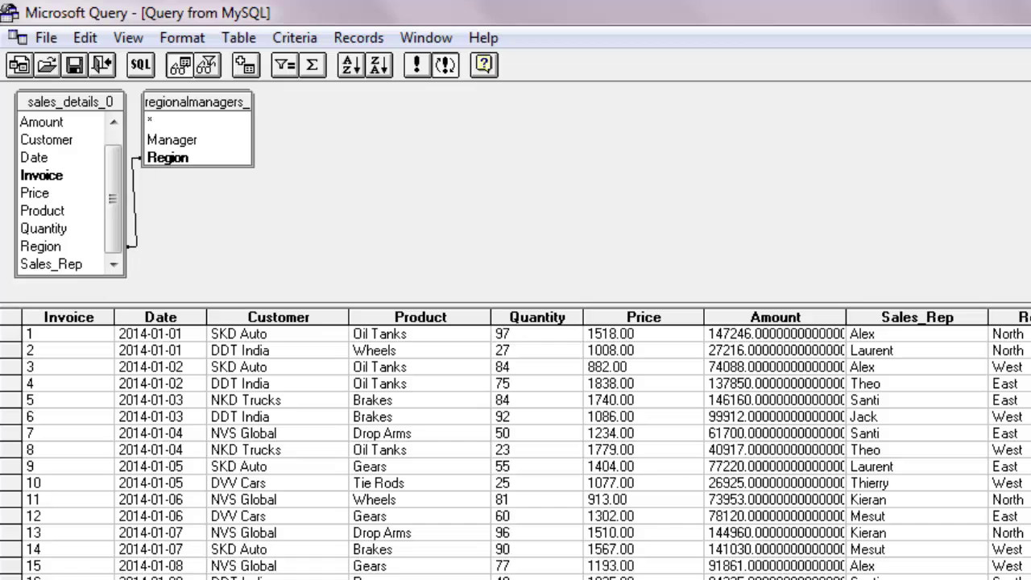
Add the suppliers table from sample_databases to the query.
click(252, 45)
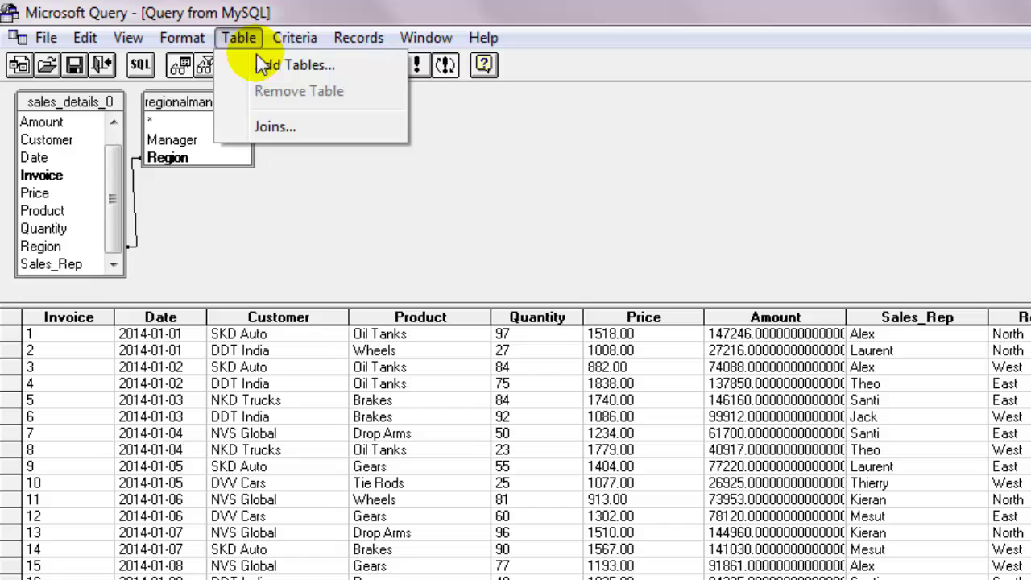
click(353, 65)
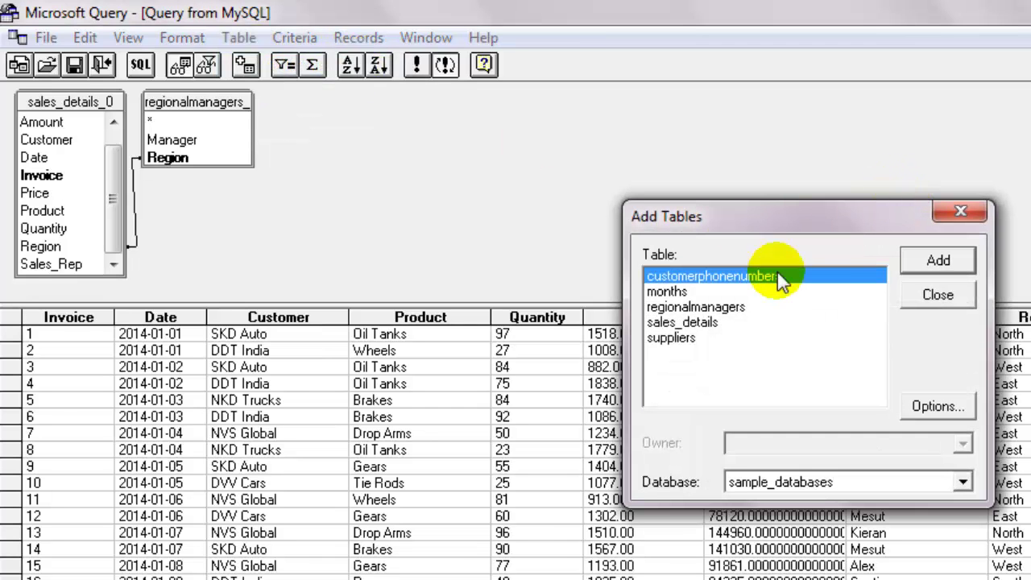
click(681, 344)
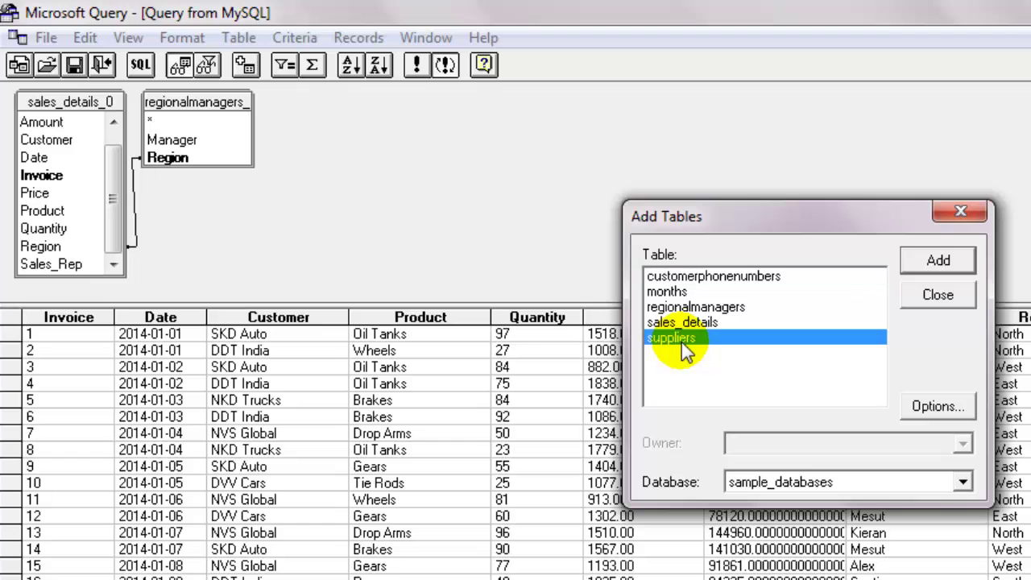
click(949, 259)
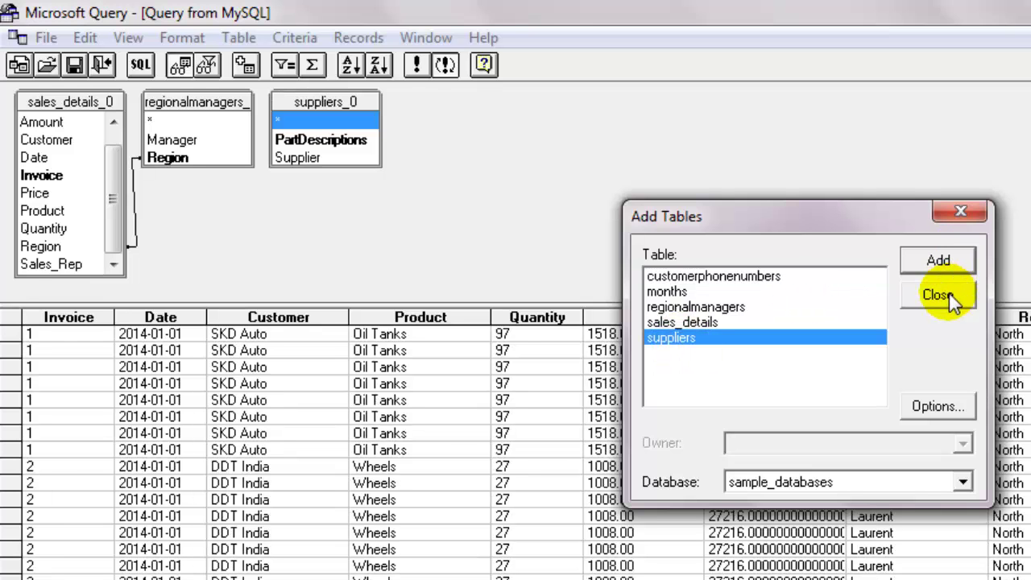
click(949, 293)
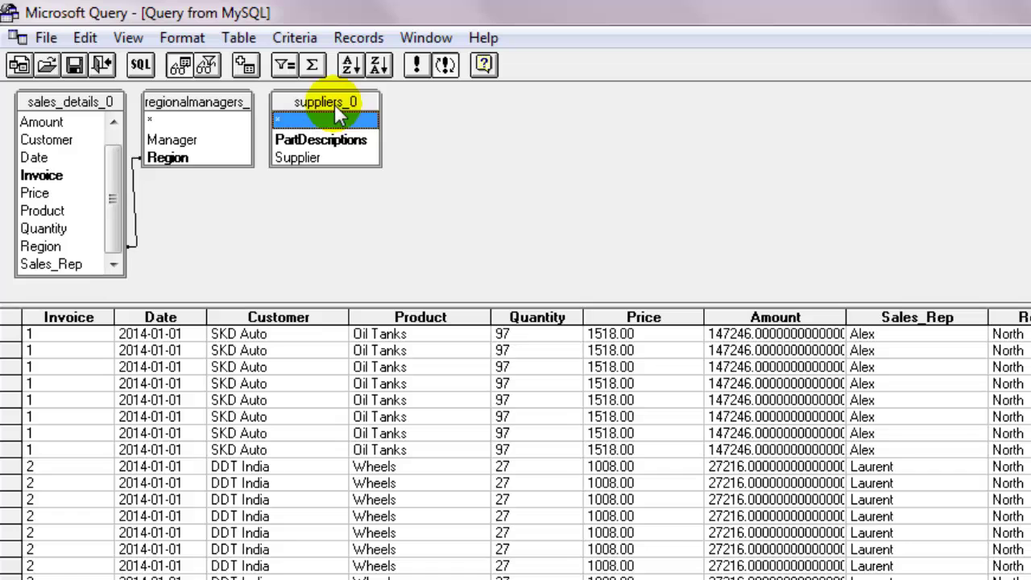
Move the suppliers table clear of the others and join sales_details Product to suppliers PartDescriptions.
drag(335, 105, 400, 188)
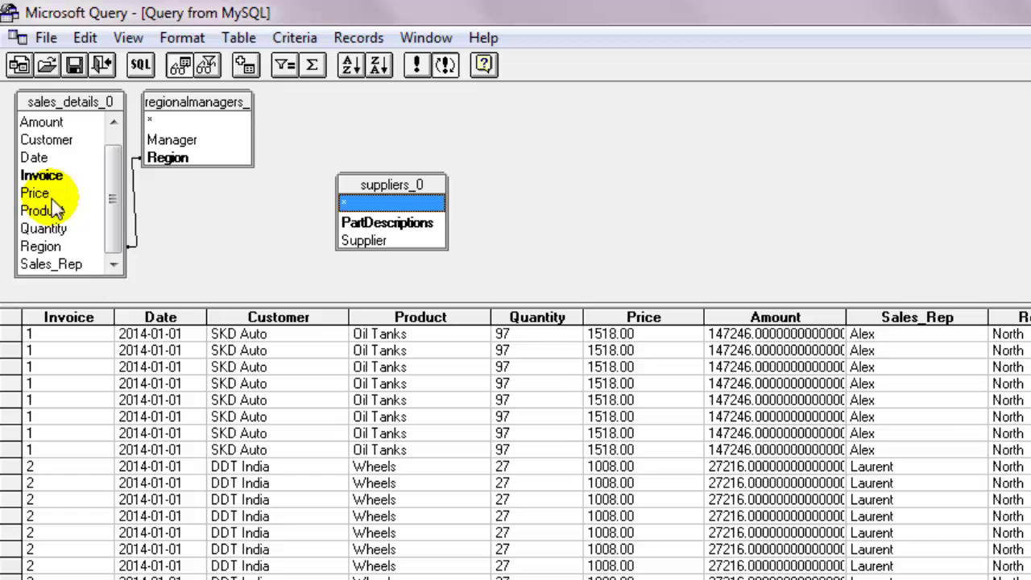
click(91, 209)
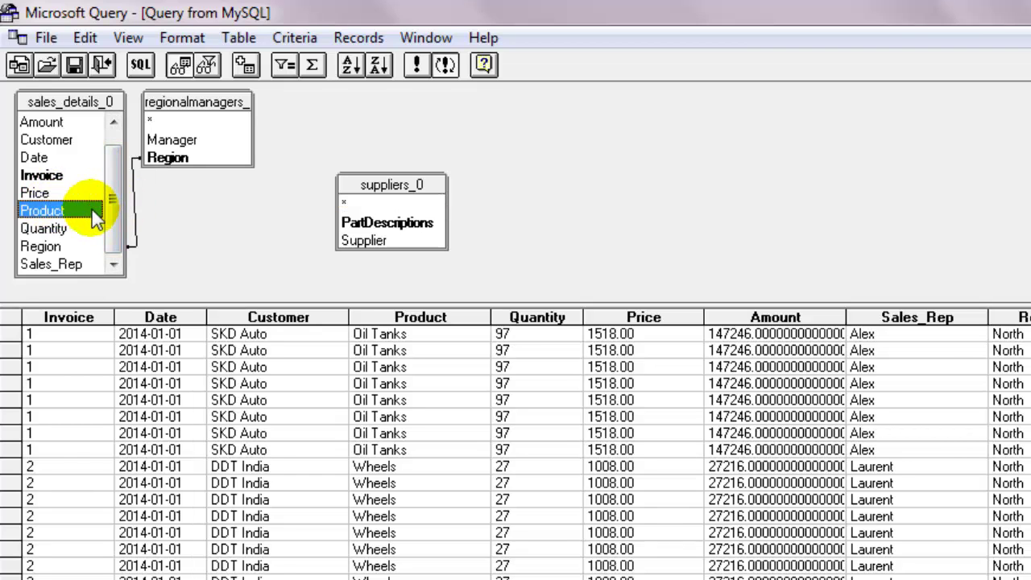
drag(92, 207, 354, 225)
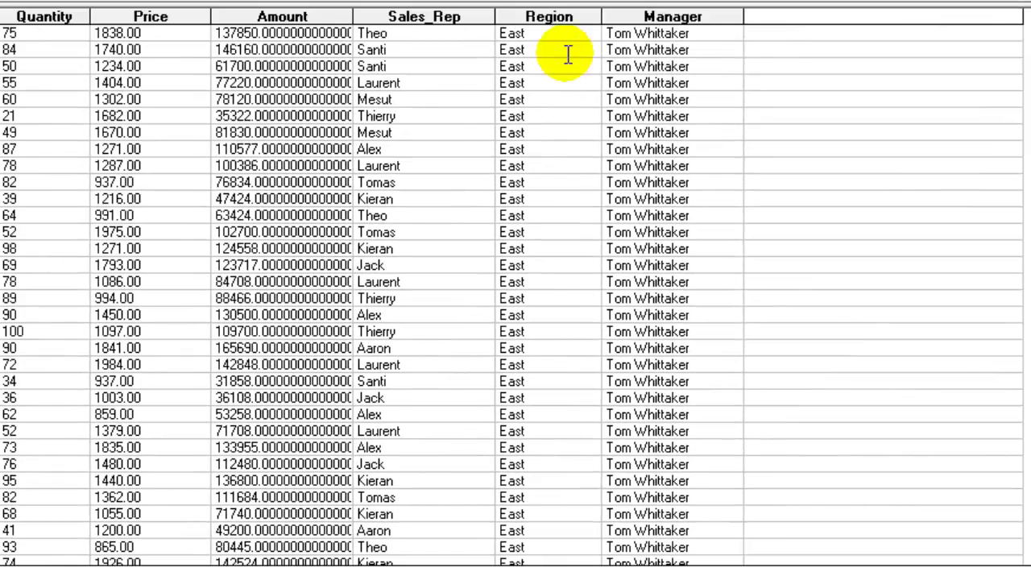
Add the Supplier field from suppliers as a new column after Manager in the query results.
click(766, 14)
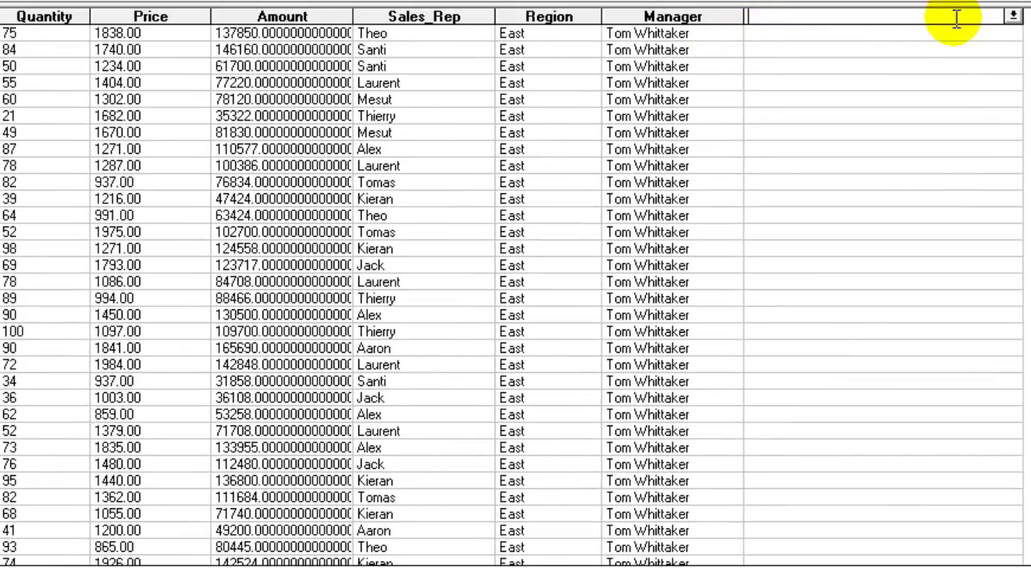
click(1013, 16)
drag(1007, 100, 1007, 133)
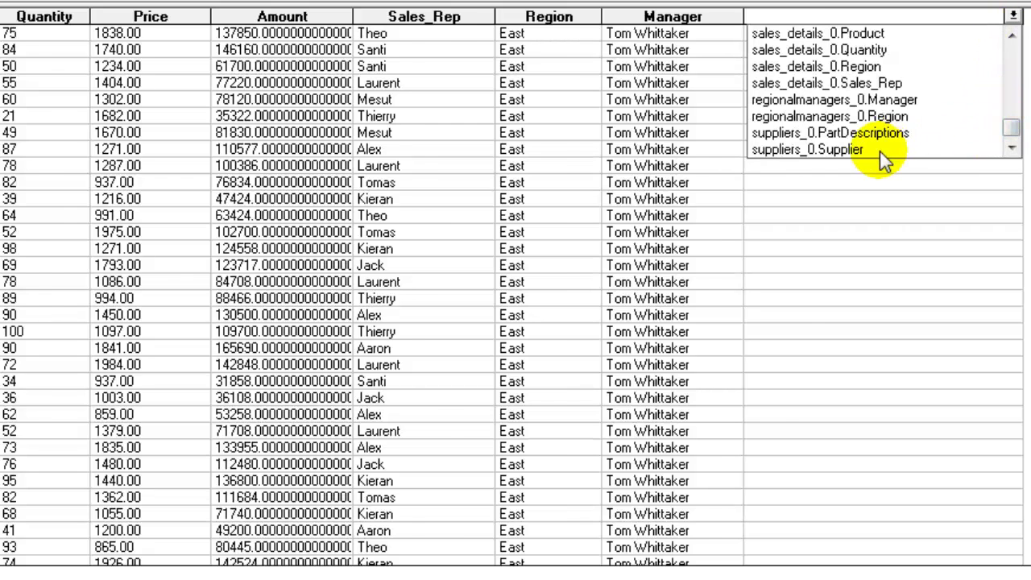
click(880, 152)
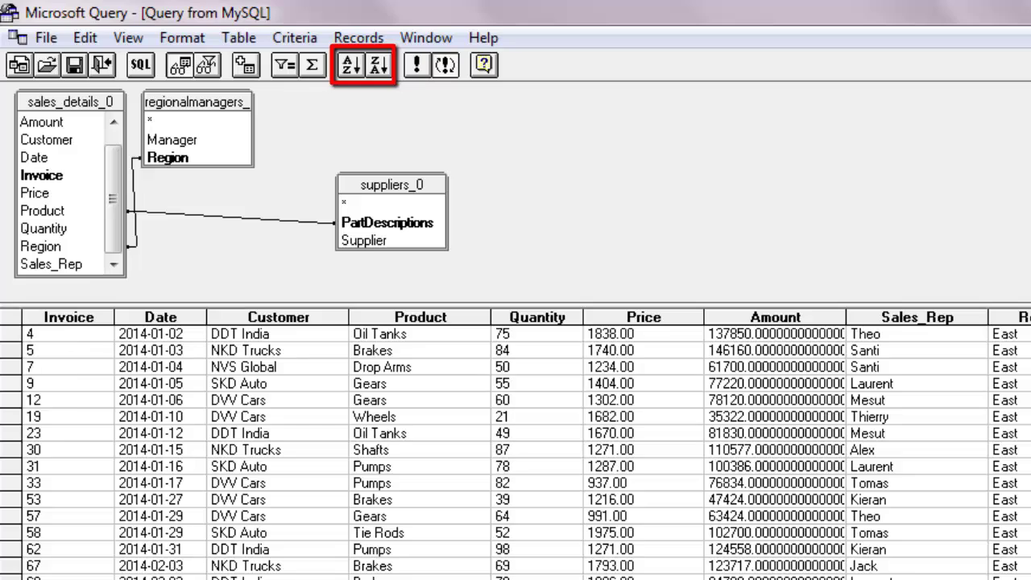
Sort the query results by Invoice in ascending order and review the query's SQL statement.
click(57, 321)
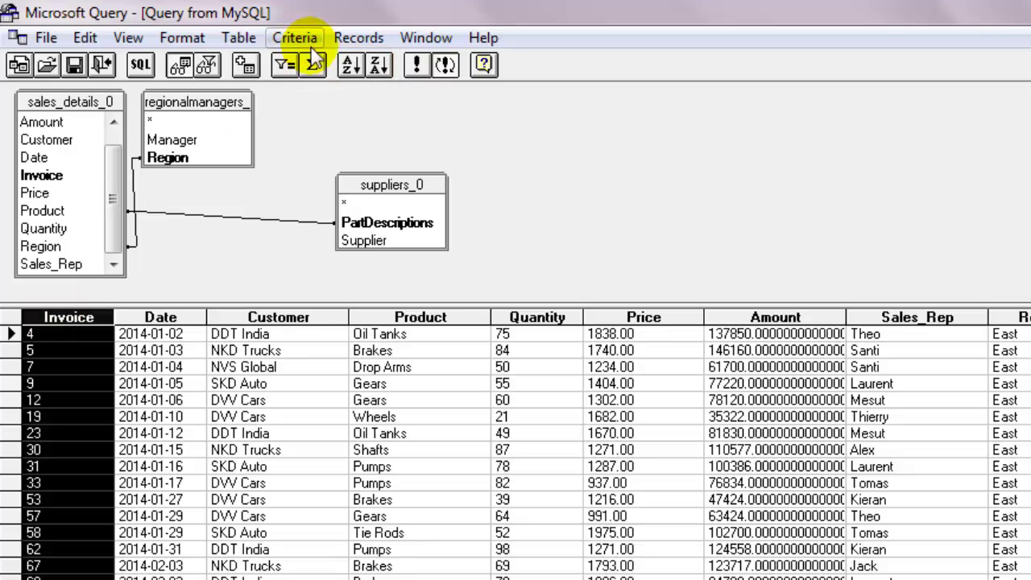
click(350, 65)
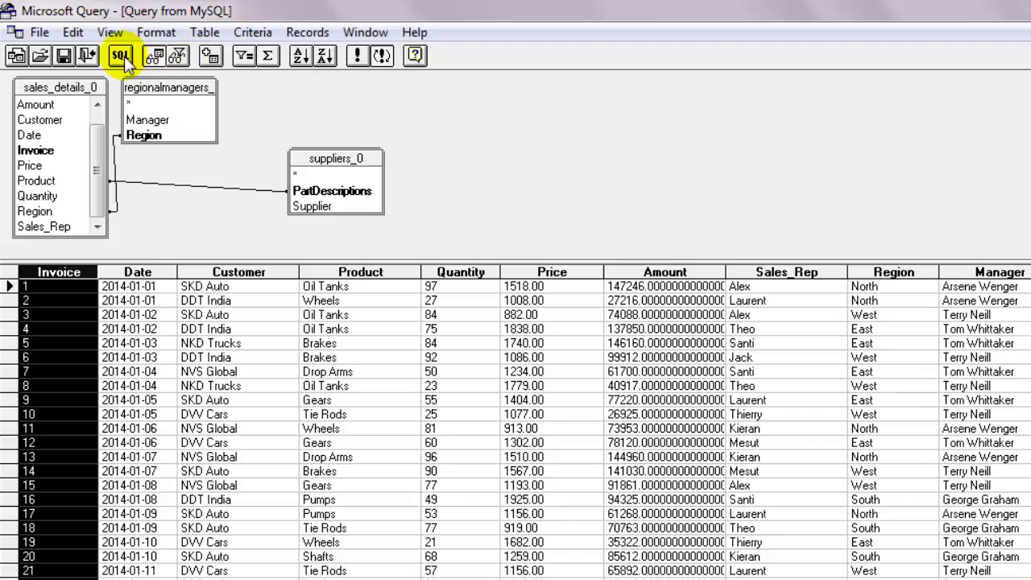
click(123, 57)
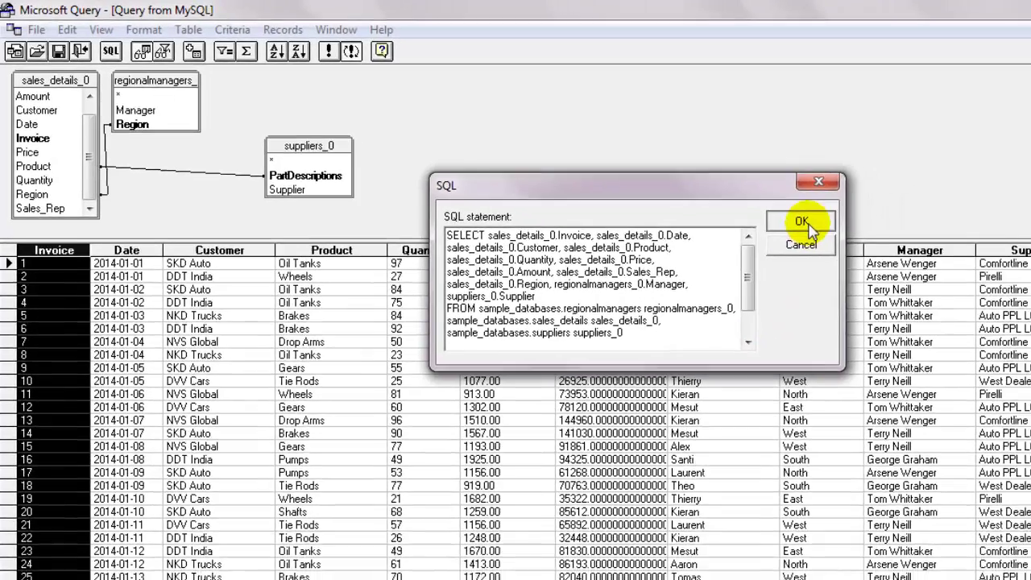
click(870, 239)
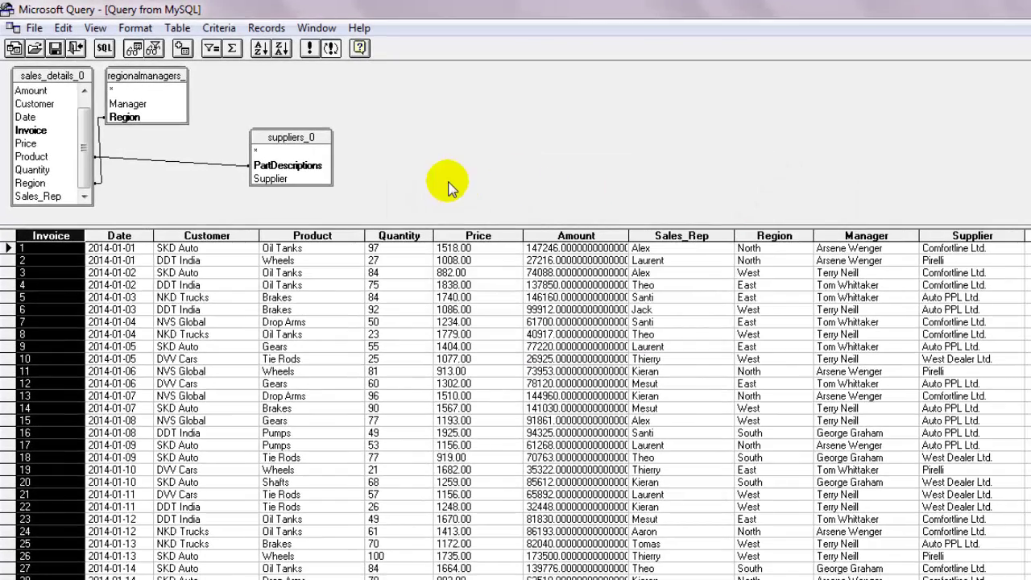
Return the query data to Excel as a table in the existing worksheet at cell A1.
click(233, 298)
click(33, 27)
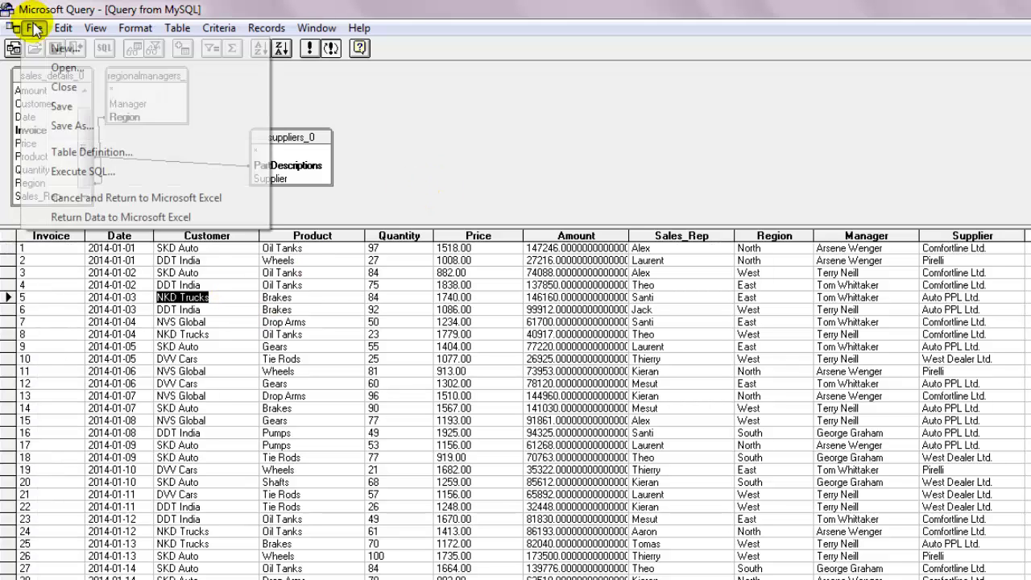
click(102, 217)
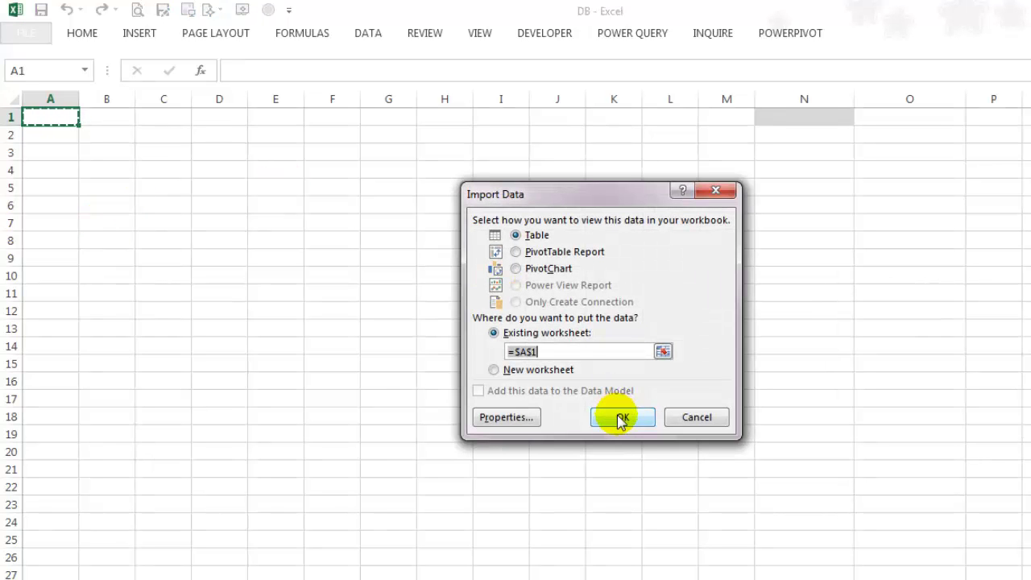
click(621, 419)
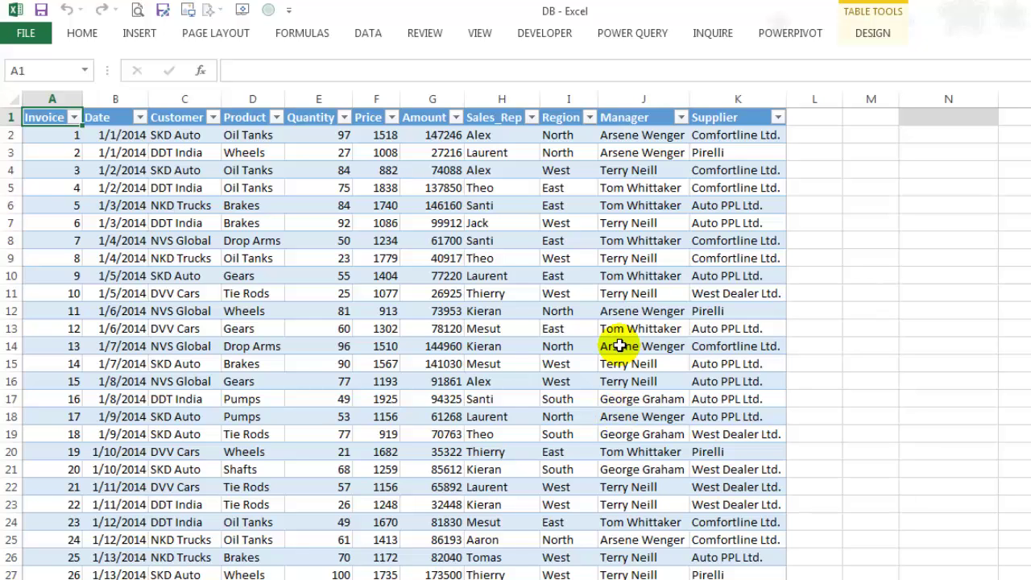
Set the imported table's MySQL connection to refresh automatically every 5 minutes.
click(633, 313)
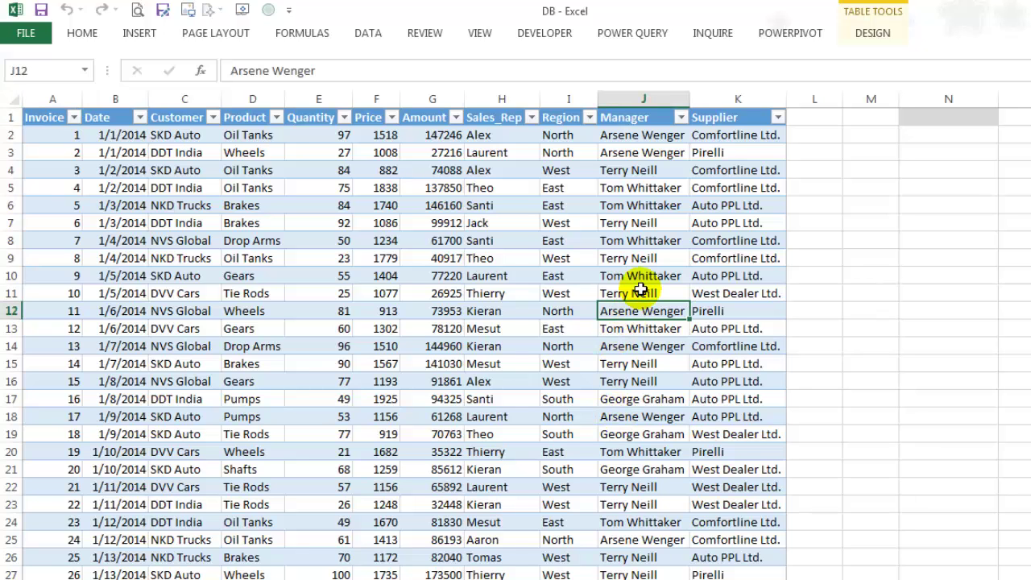
click(870, 35)
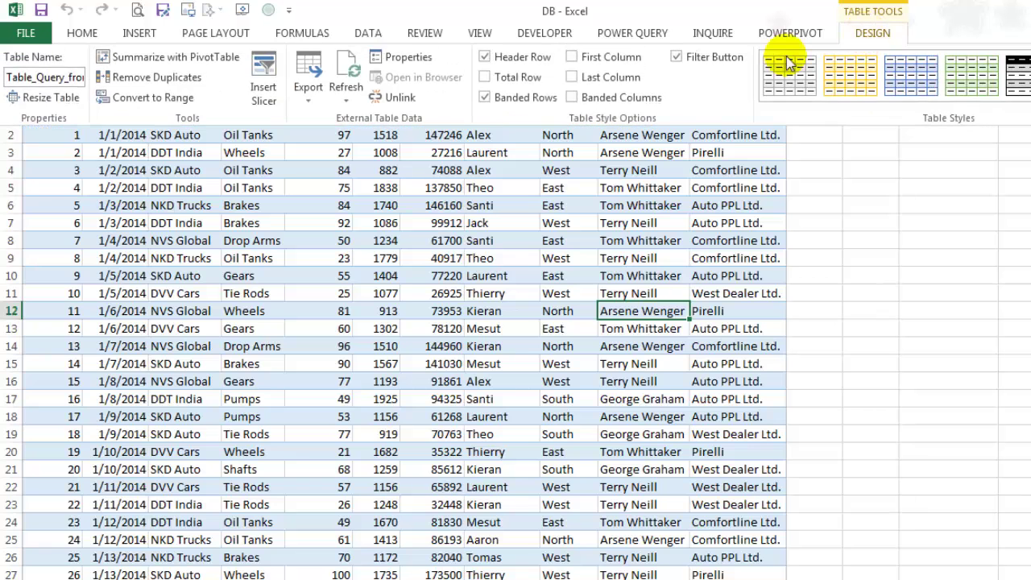
click(415, 54)
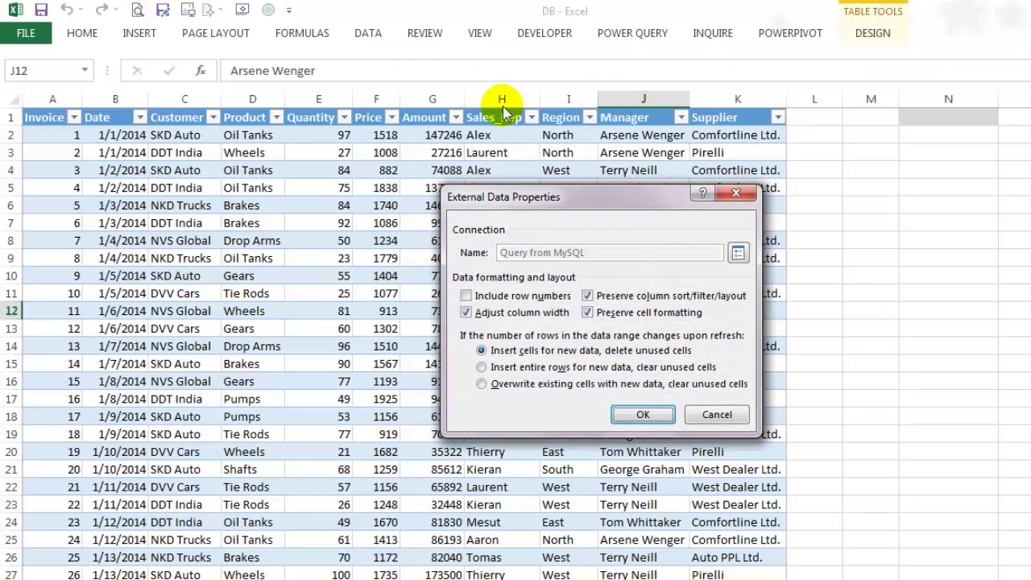
click(740, 255)
click(457, 255)
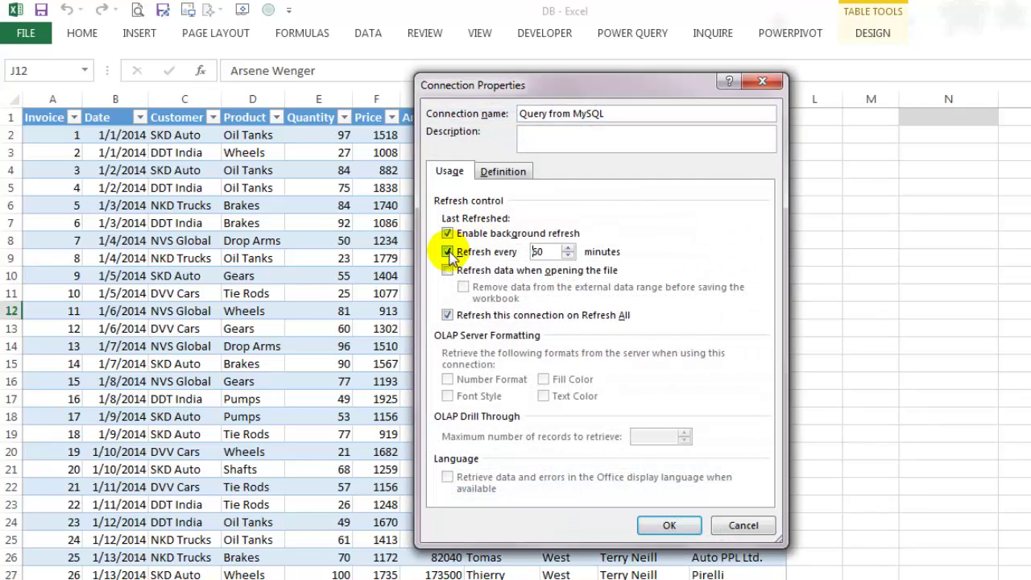
click(552, 252)
key(BackSpace)
key(BackSpace)
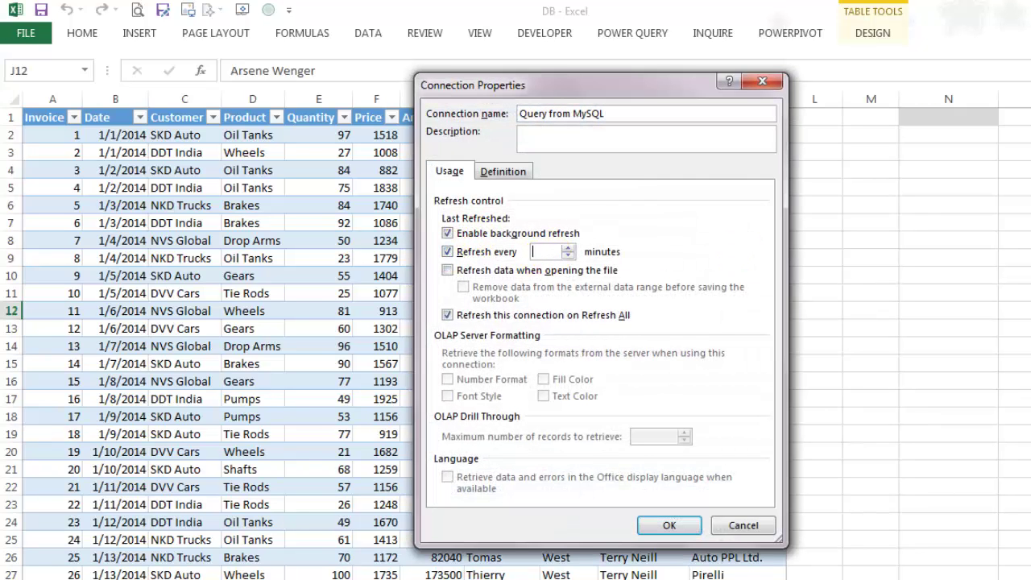
text(5)
click(674, 528)
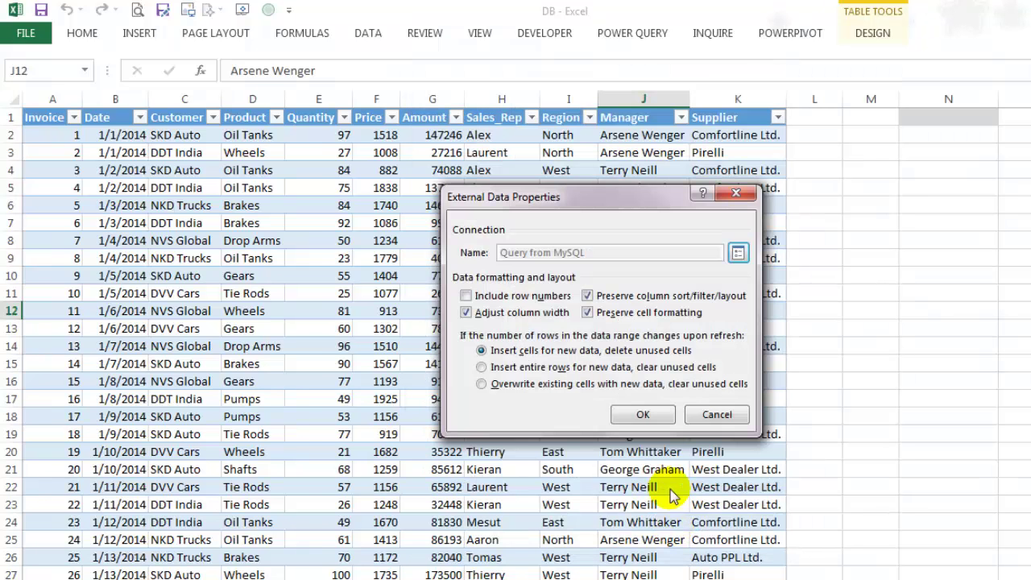
click(661, 416)
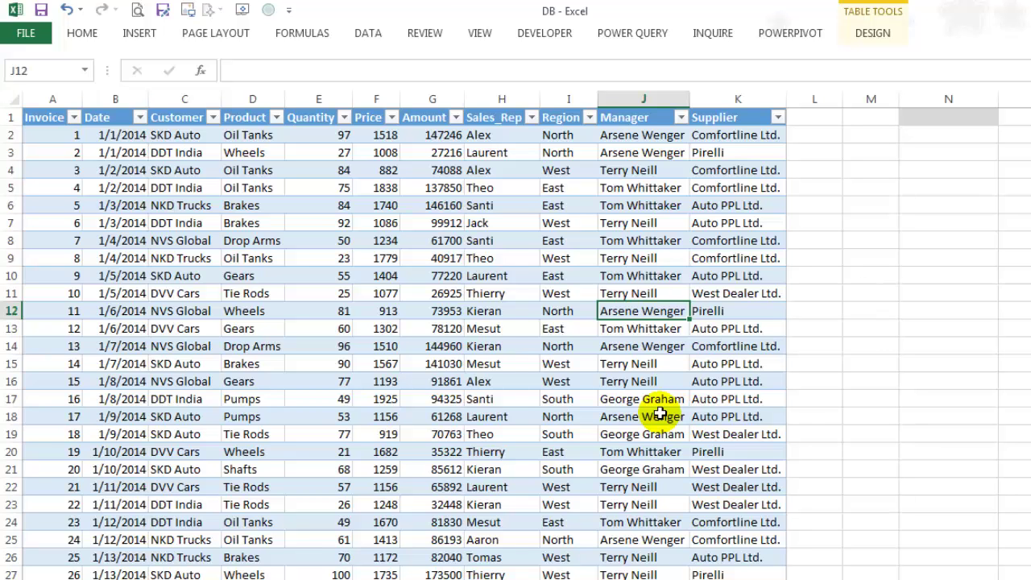
Choose North as the region in cell N1's validation list.
click(953, 119)
key(alt+Down)
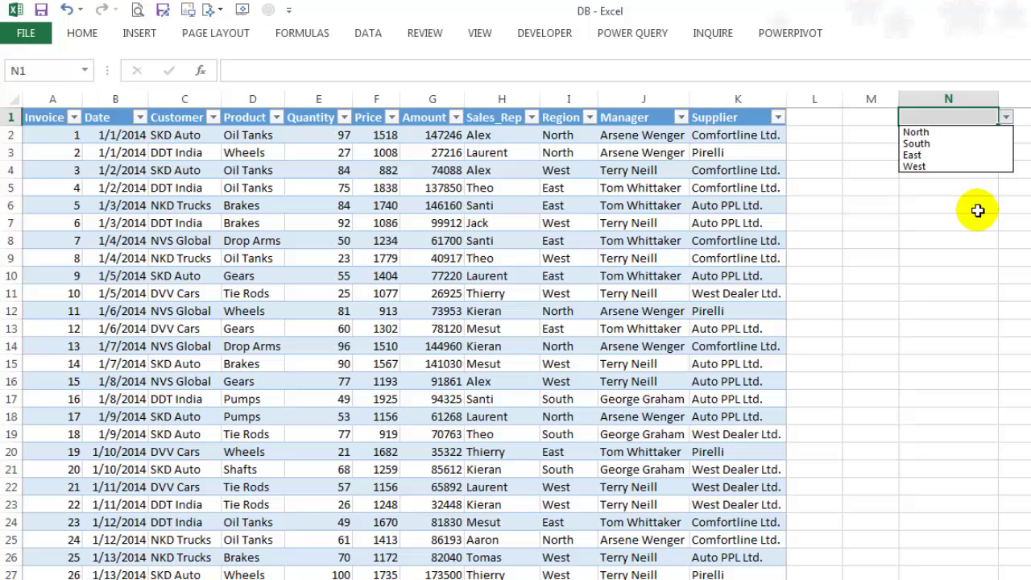
key(Down)
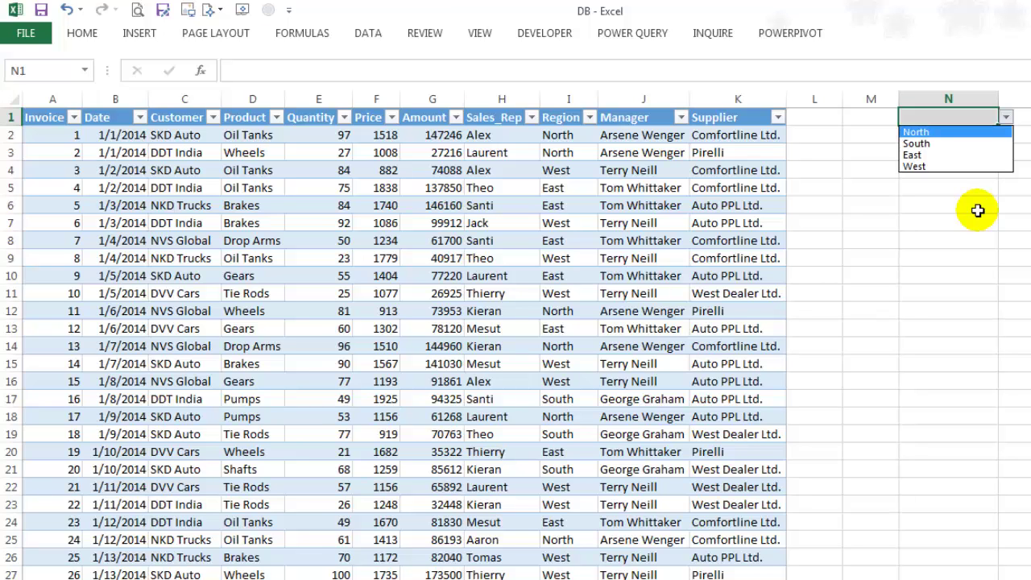
key(Return)
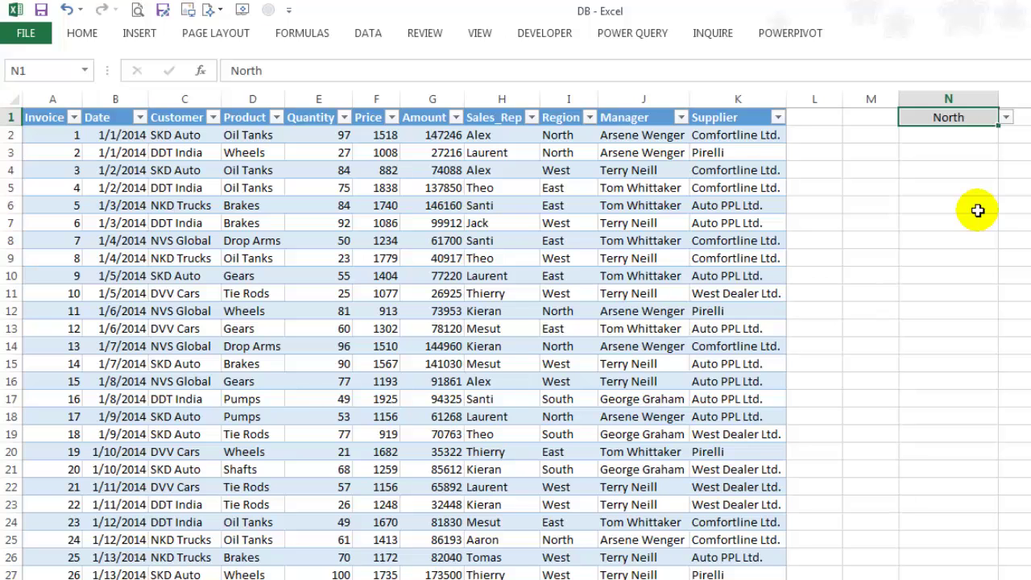
Reopen the imported table's query for editing in Microsoft Query from its connection definition and maximize the query window.
click(705, 227)
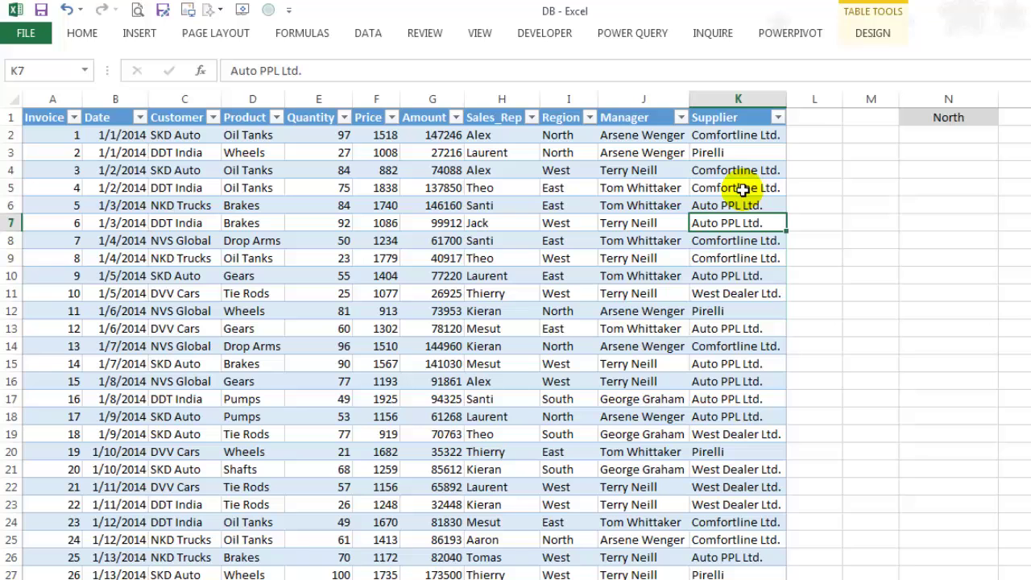
click(873, 33)
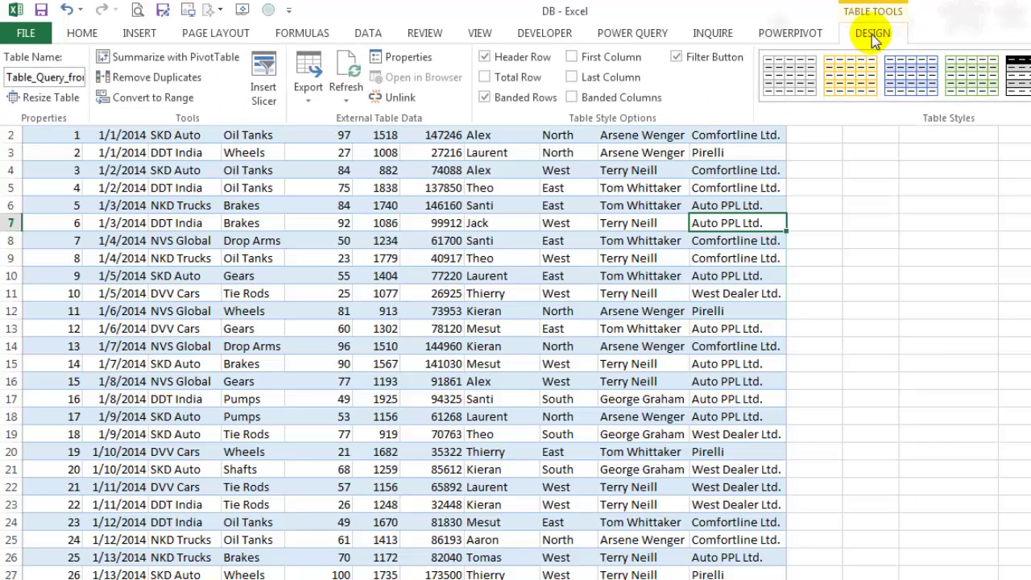
click(406, 57)
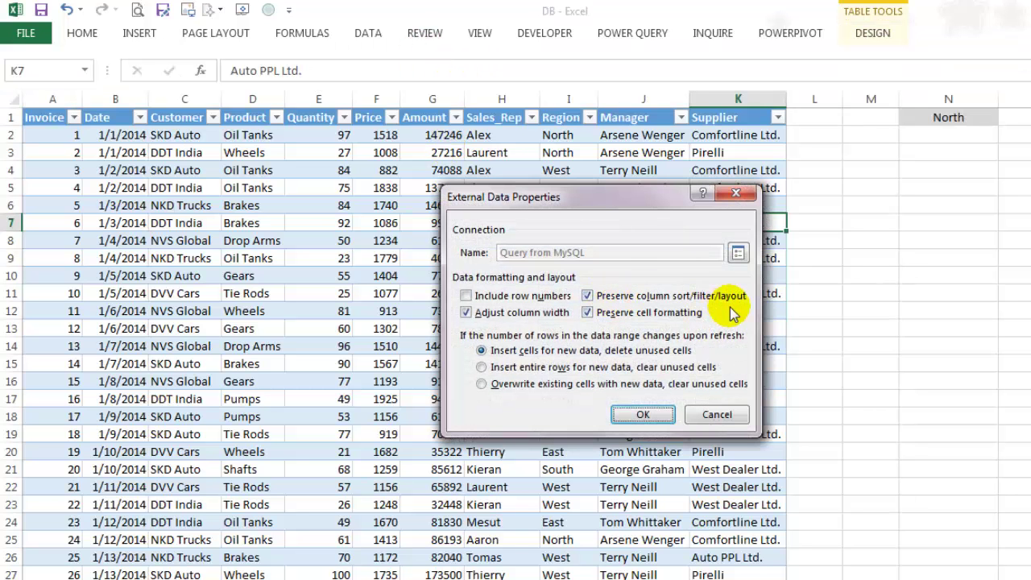
click(738, 256)
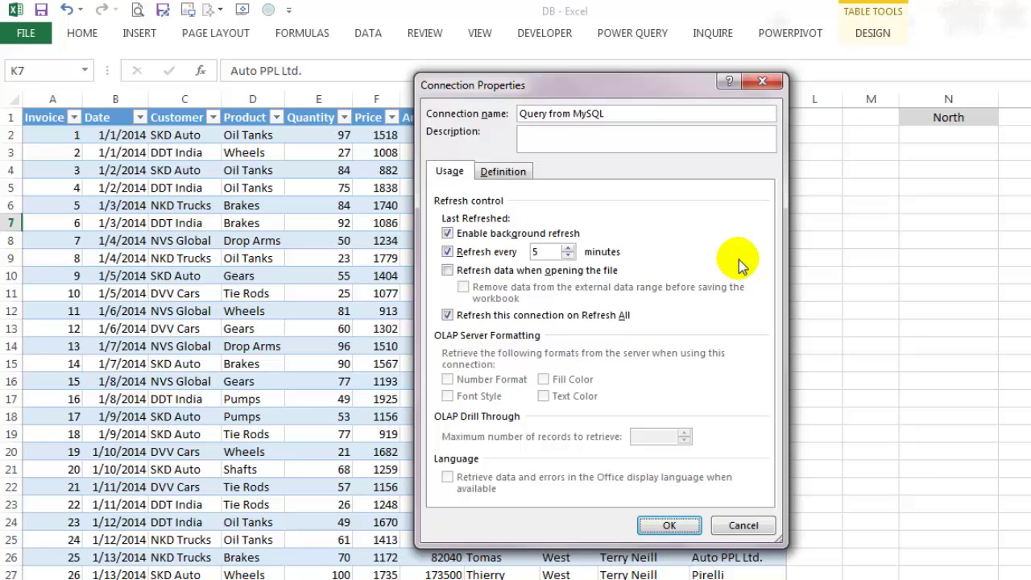
click(530, 175)
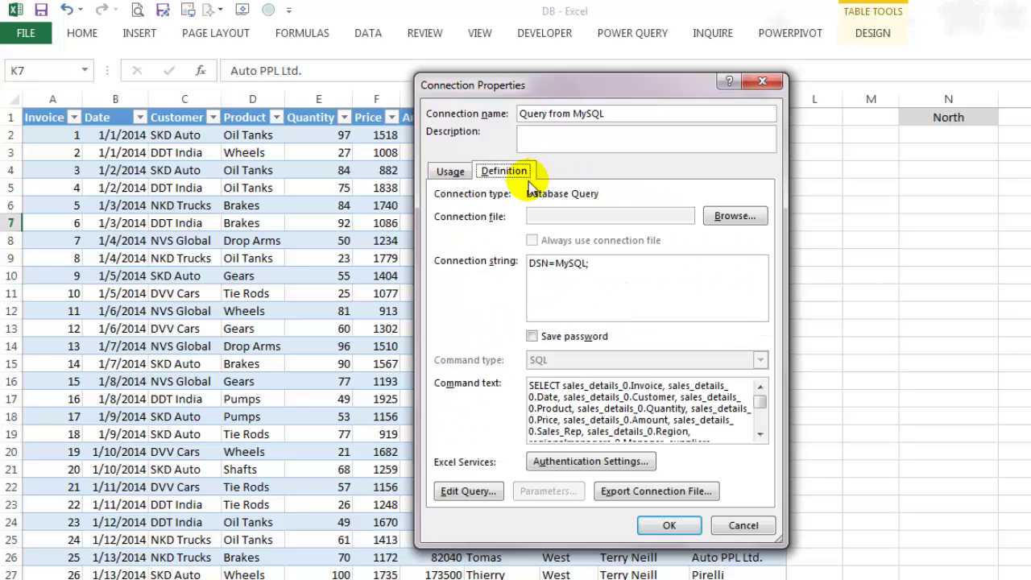
click(469, 493)
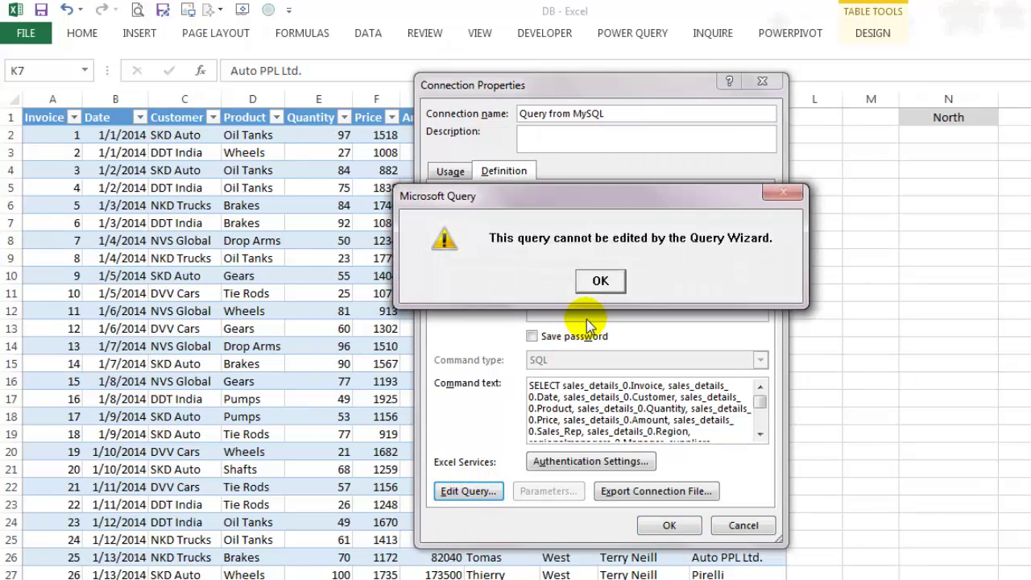
click(602, 281)
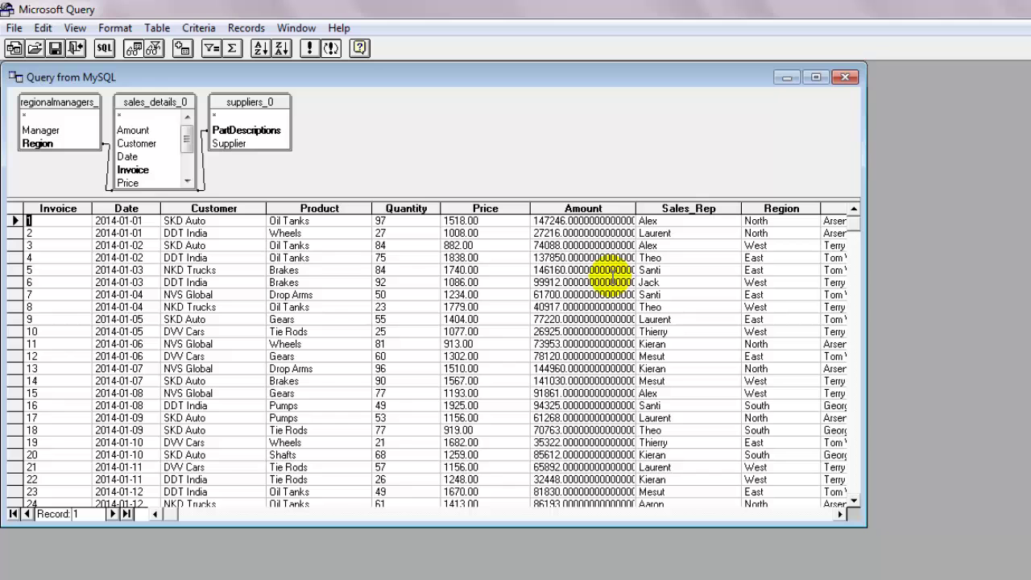
click(816, 76)
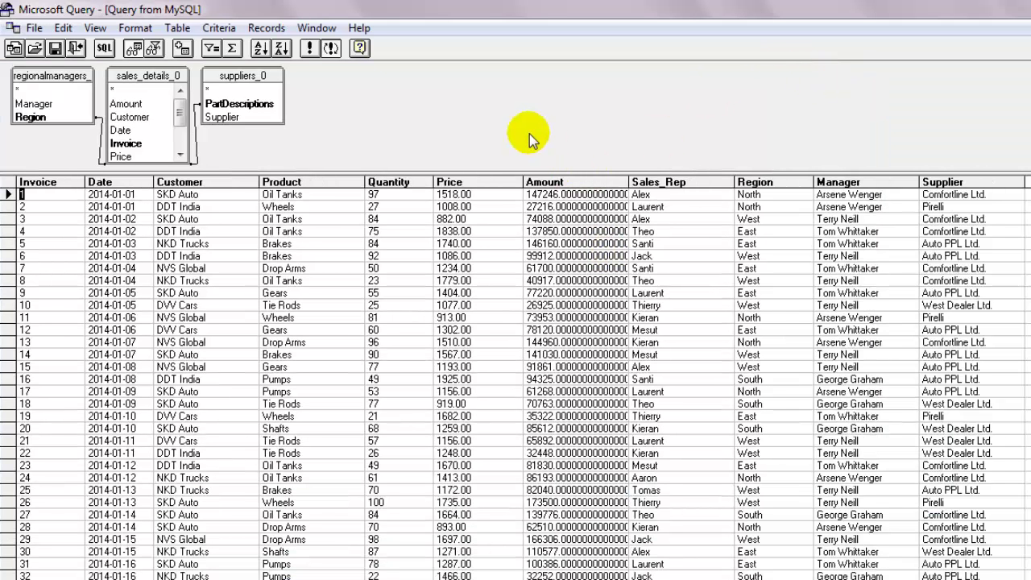
Add a query criterion requiring the sales_details Region field to equal East.
click(229, 29)
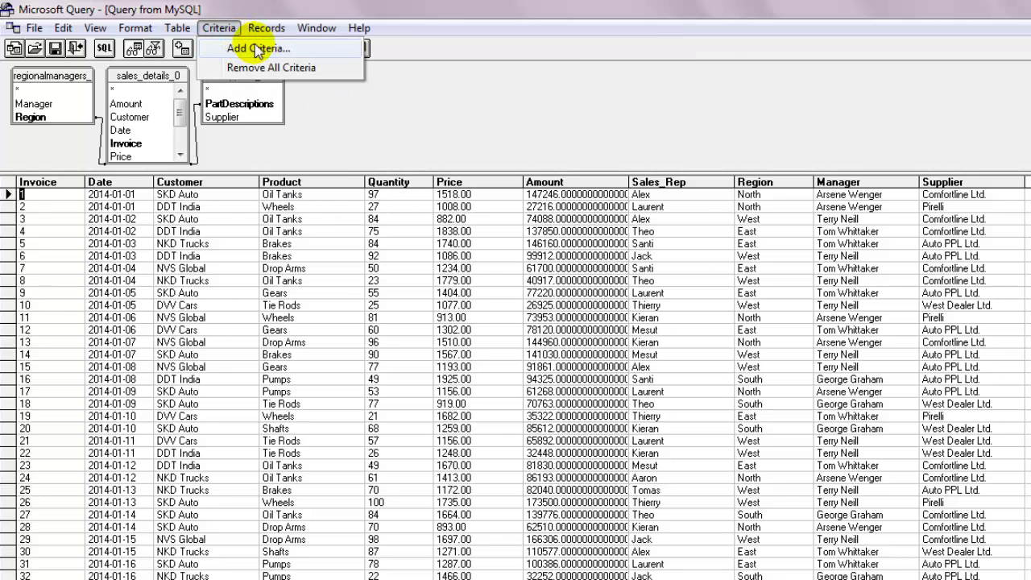
click(254, 48)
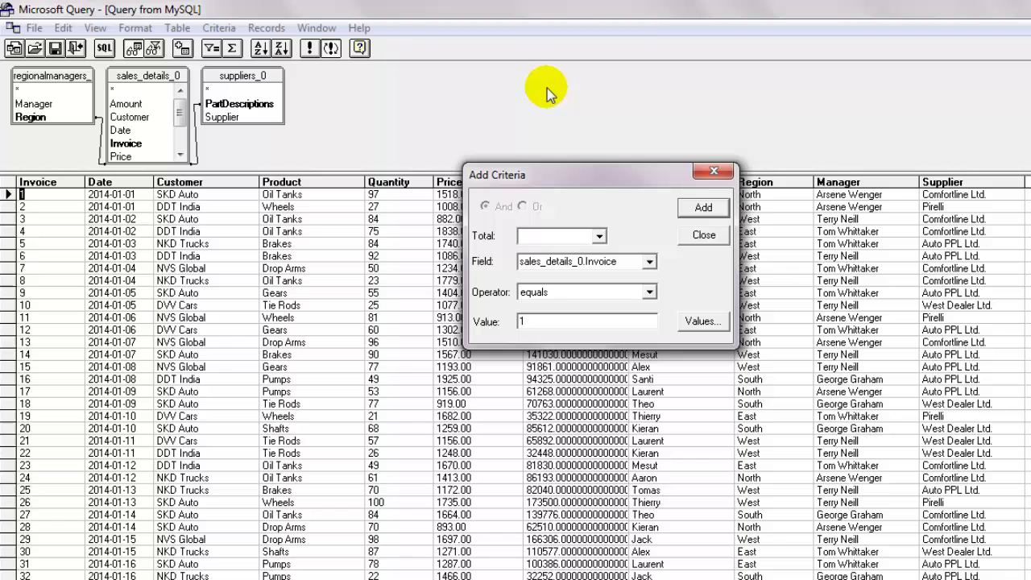
click(649, 262)
click(651, 312)
click(651, 312)
click(651, 312)
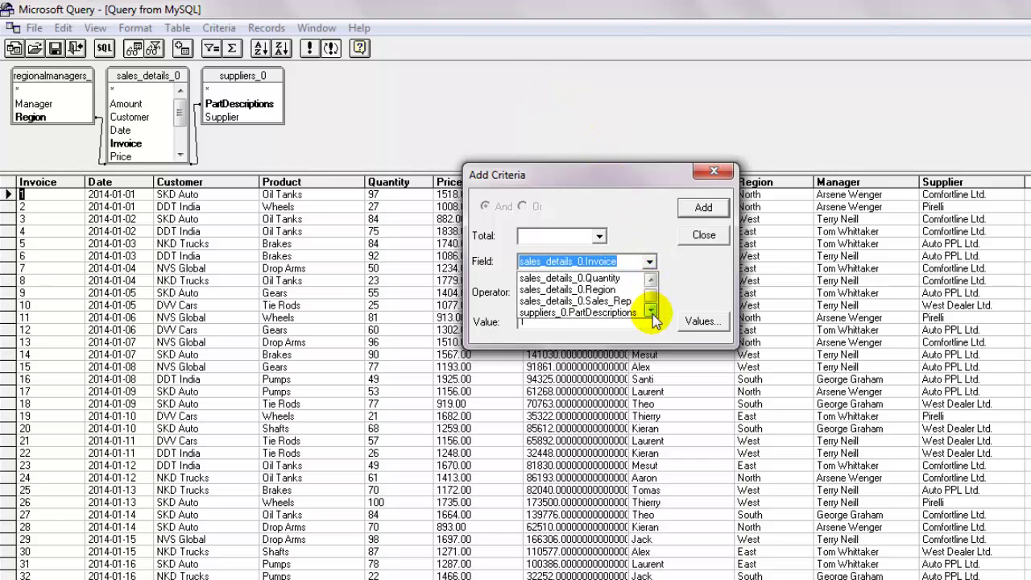
click(626, 290)
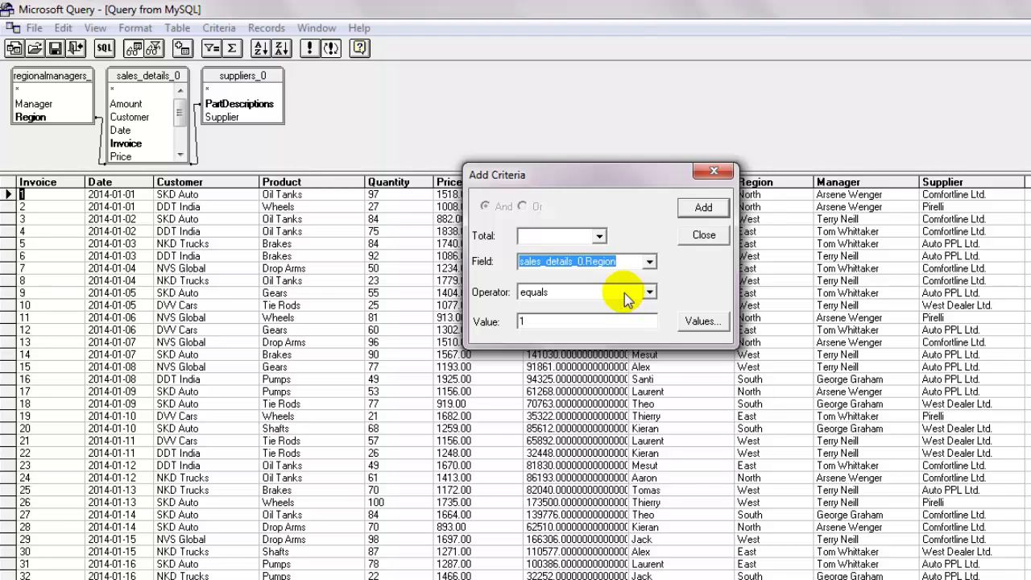
click(630, 321)
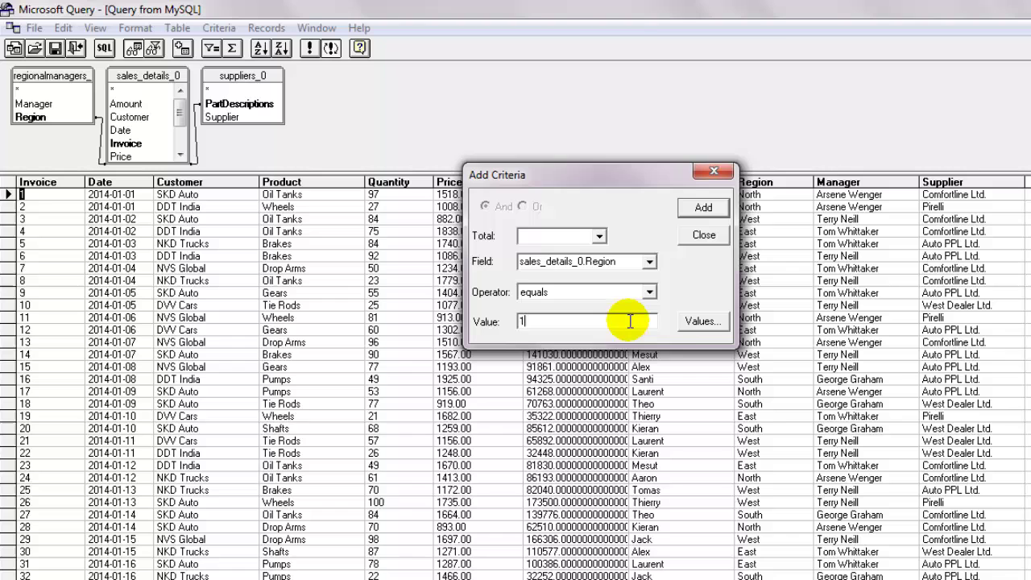
click(698, 321)
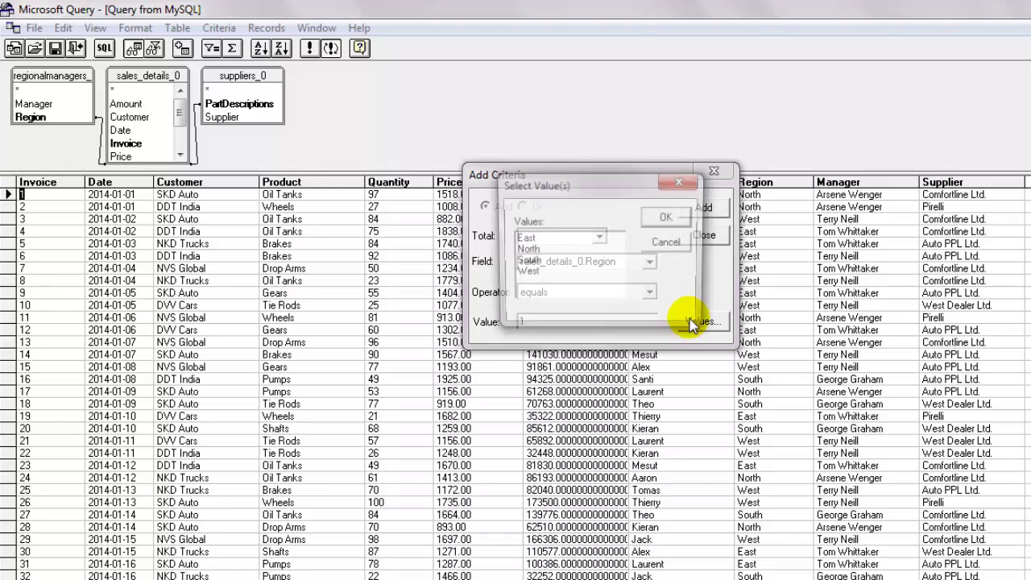
click(524, 240)
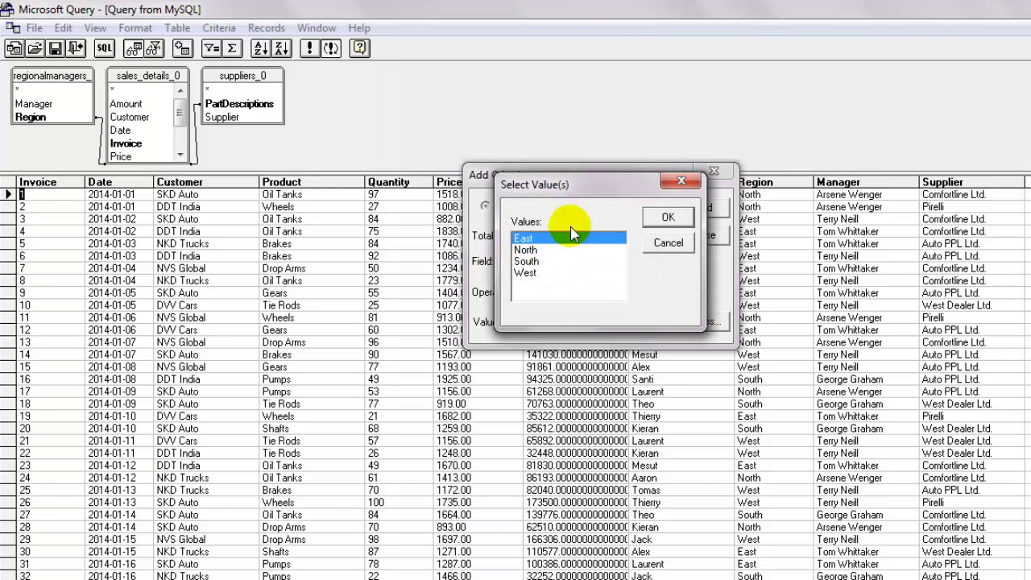
click(647, 218)
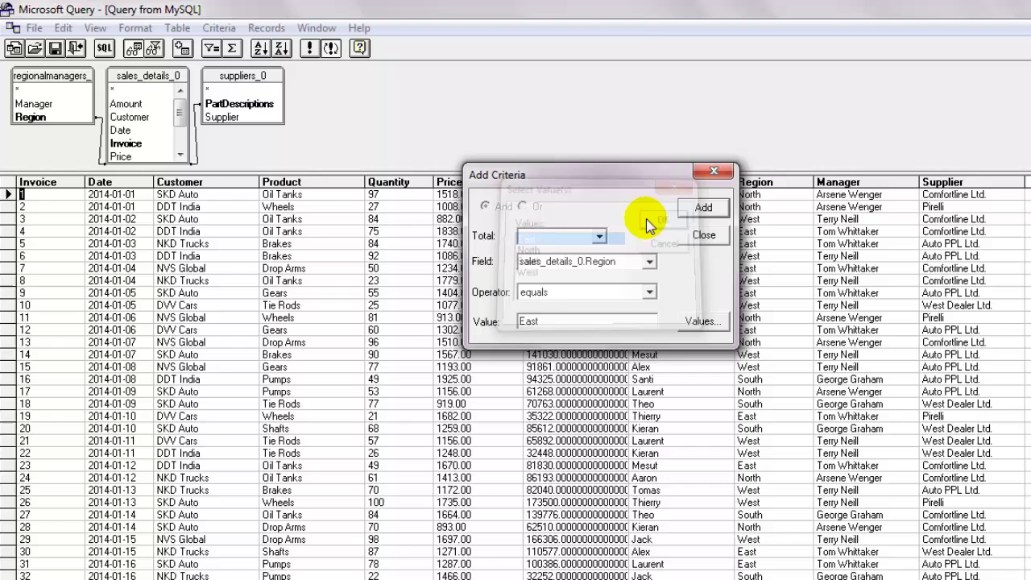
click(704, 209)
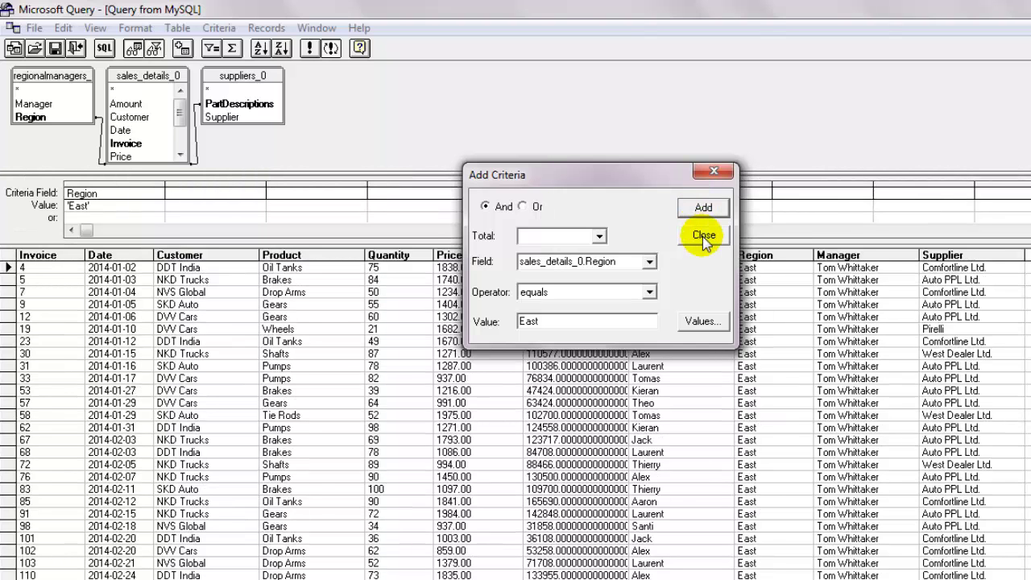
click(704, 236)
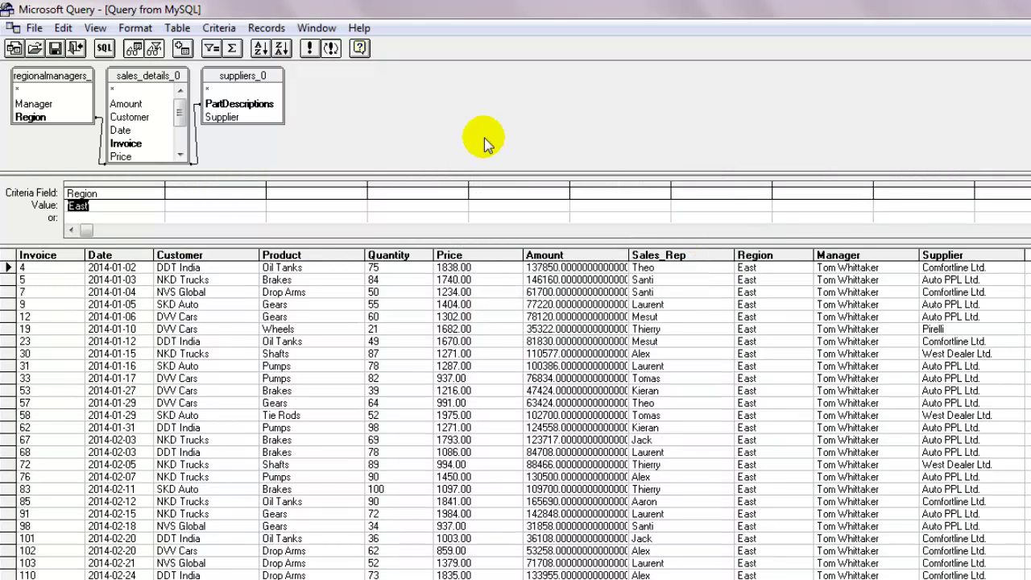
Return the edited query to Excel and apply the updated connection and external data properties to the table.
click(34, 27)
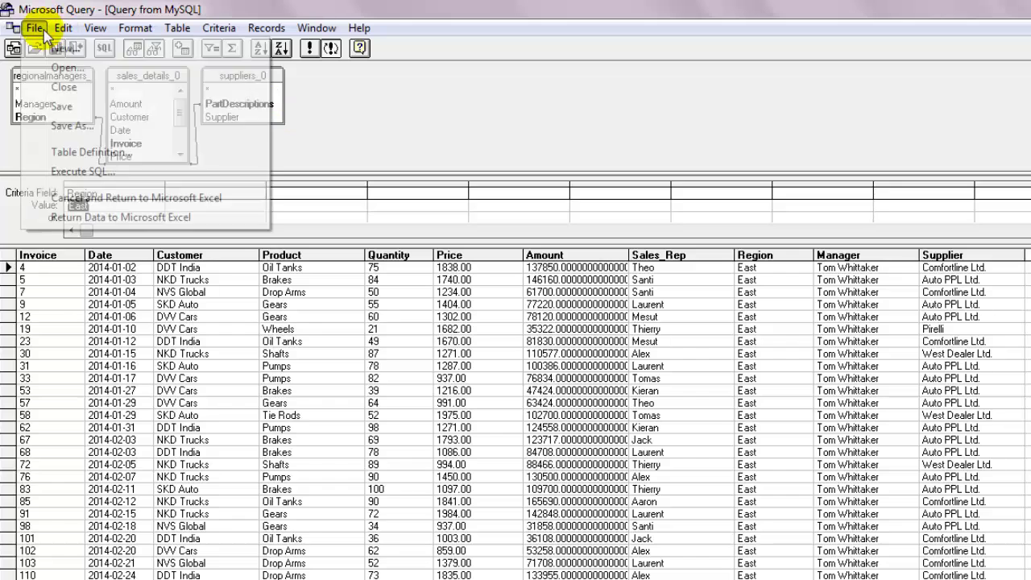
click(105, 217)
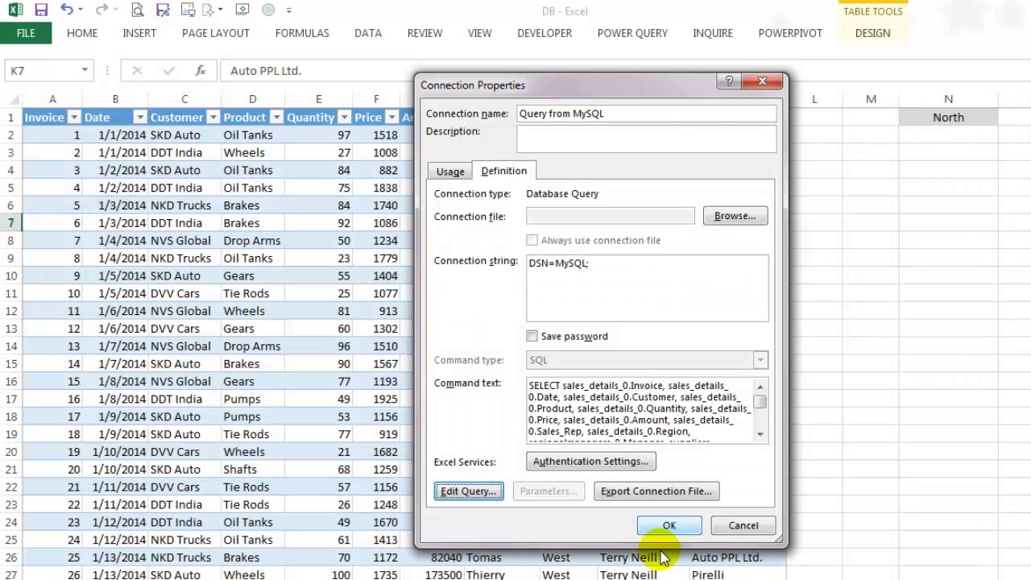
click(669, 525)
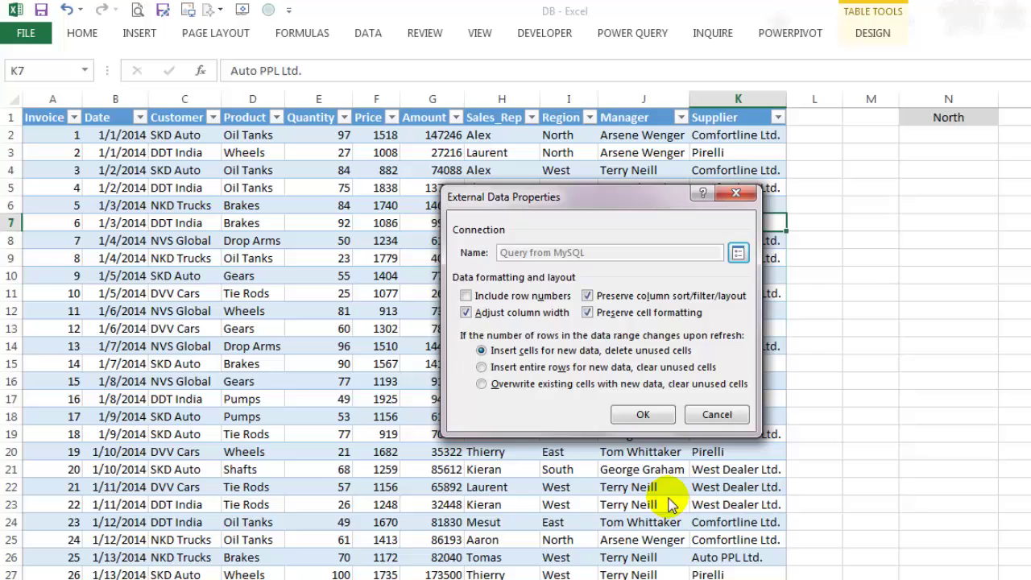
click(643, 414)
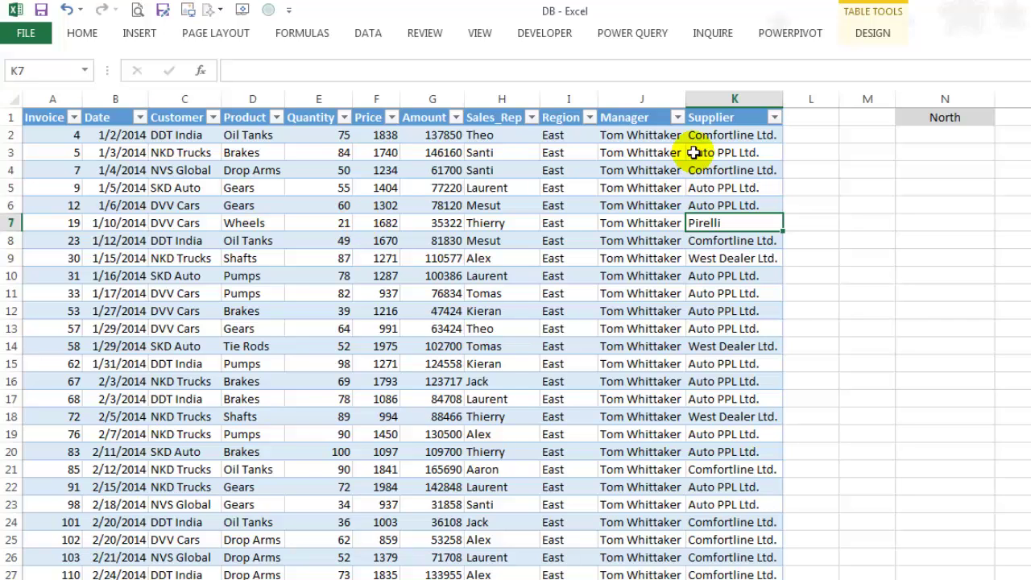
Open the connection definition of the imported table's MySQL query and enlarge the dialog to show the full command text.
click(875, 38)
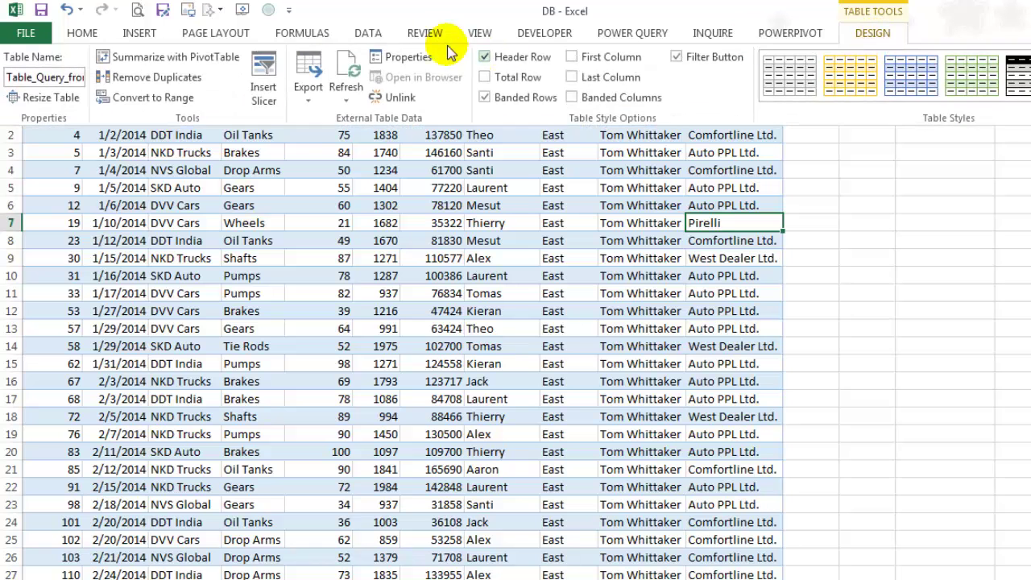
click(395, 58)
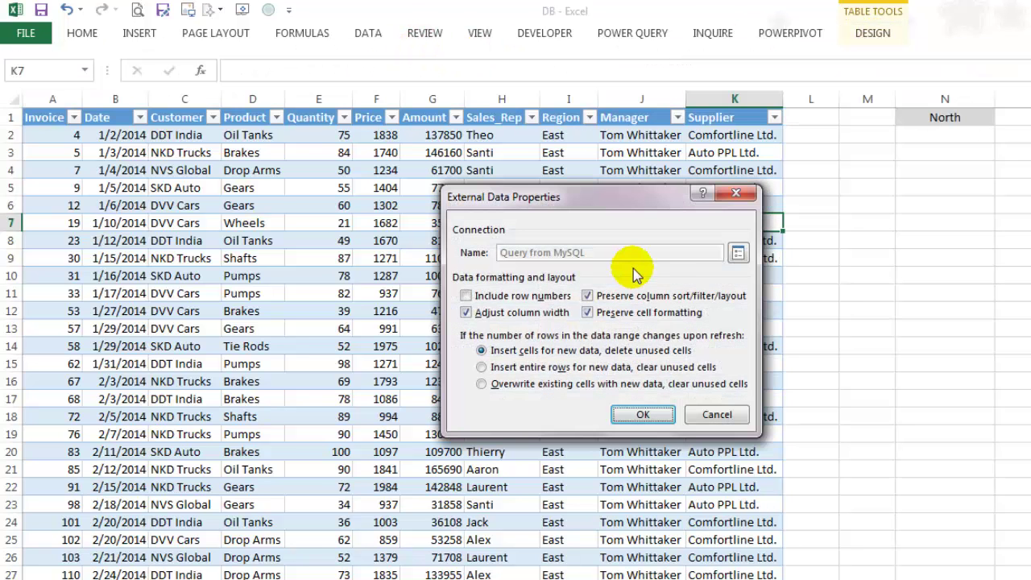
click(737, 254)
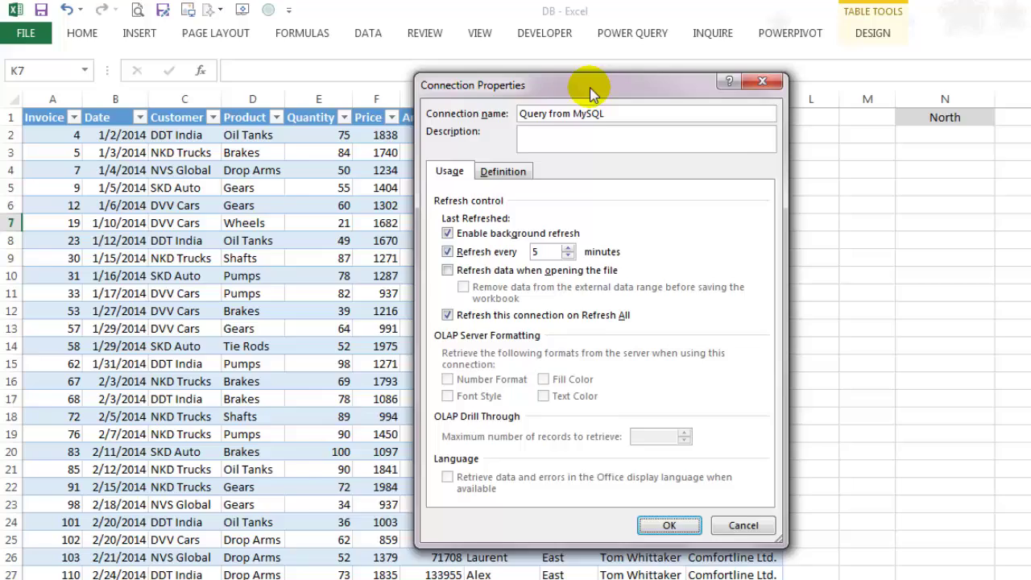
drag(593, 88, 378, 24)
click(289, 105)
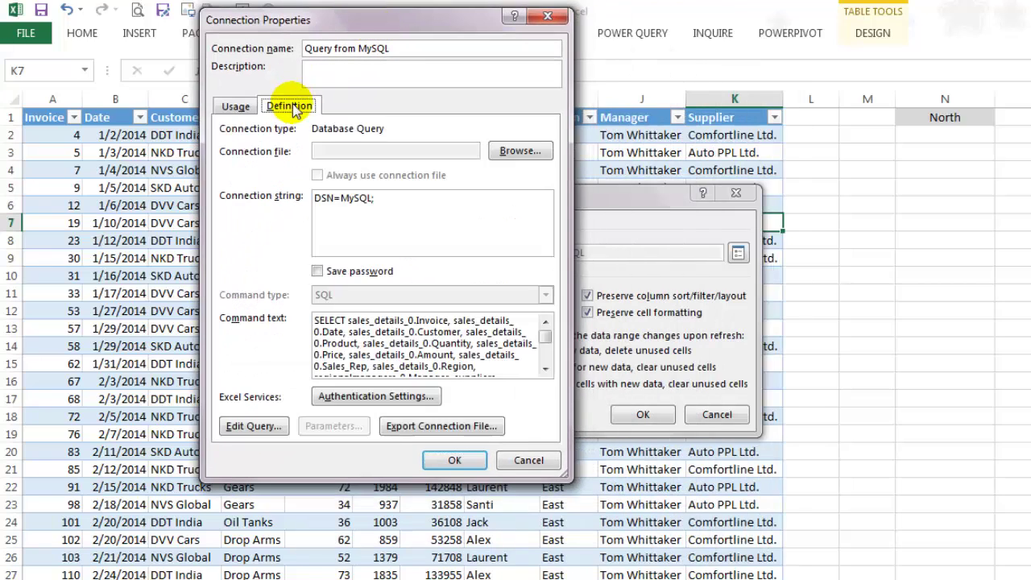
drag(564, 471, 842, 562)
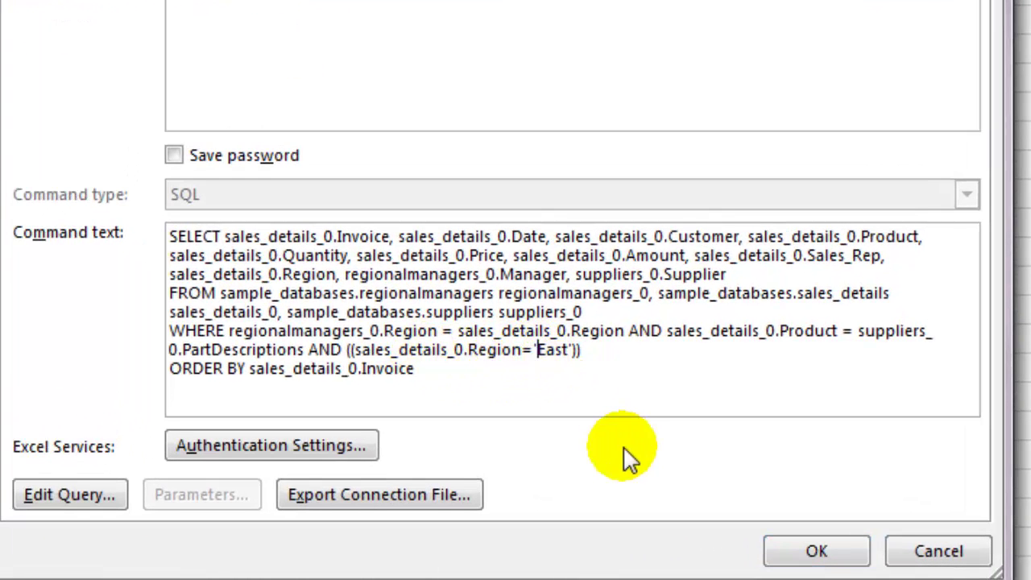
Replace the 'East' value in the command text's Region condition with a ? parameter and apply the connection change.
key(Left)
key(shift+Right)
key(shift+Right)
key(shift+Right)
key(shift+Right)
key(shift+Right)
key(shift+Right)
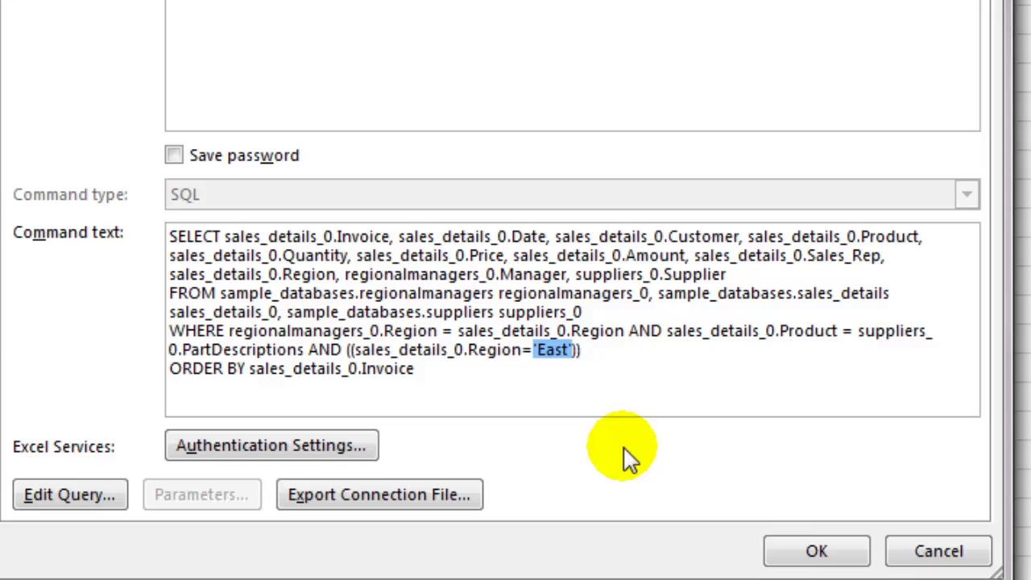
text(?)
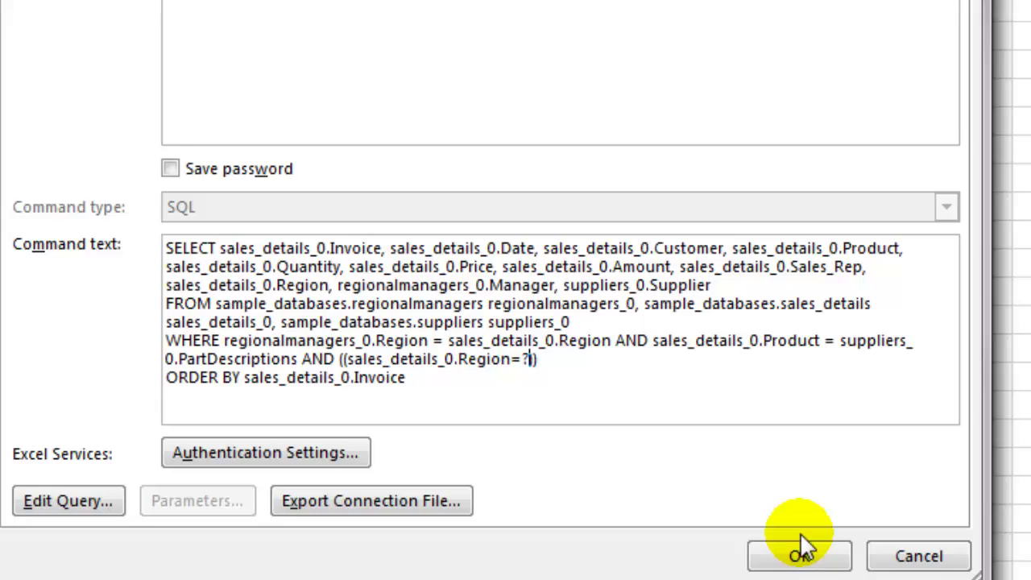
click(800, 554)
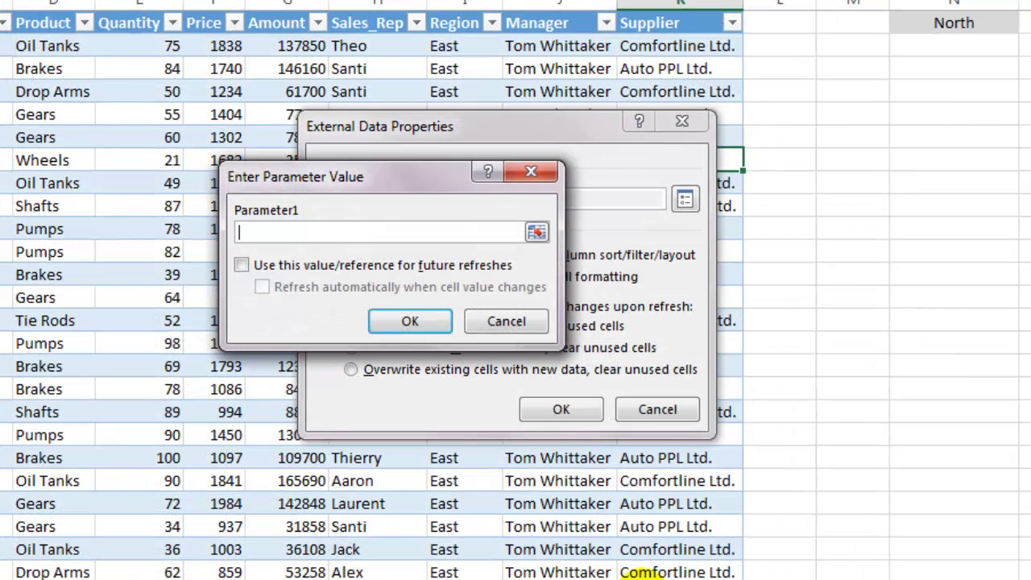
Link Parameter1 to =Data!$N$1 for future refreshes, with automatic refresh when the cell value changes, and apply the external data properties.
click(935, 24)
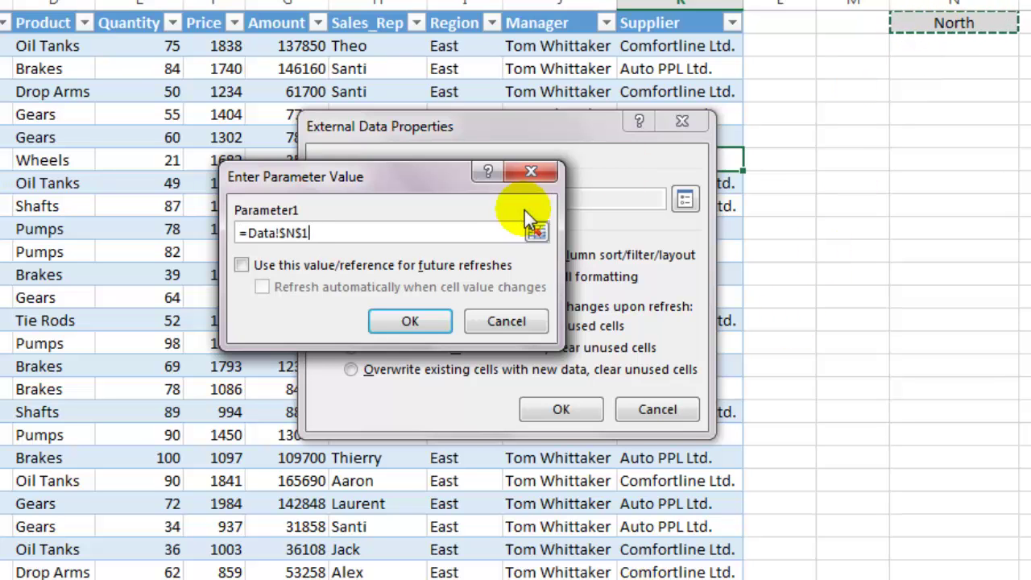
click(242, 267)
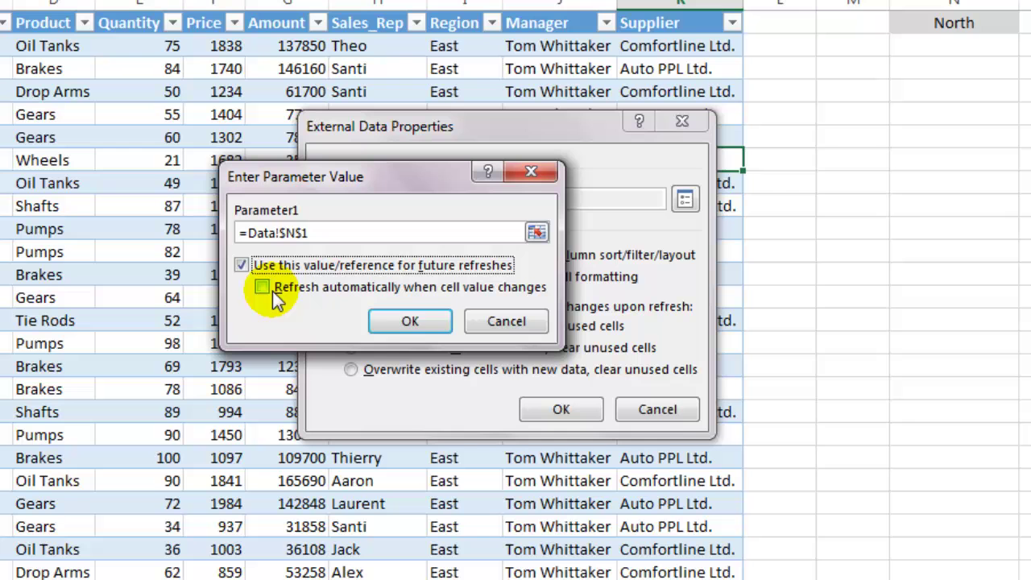
click(262, 288)
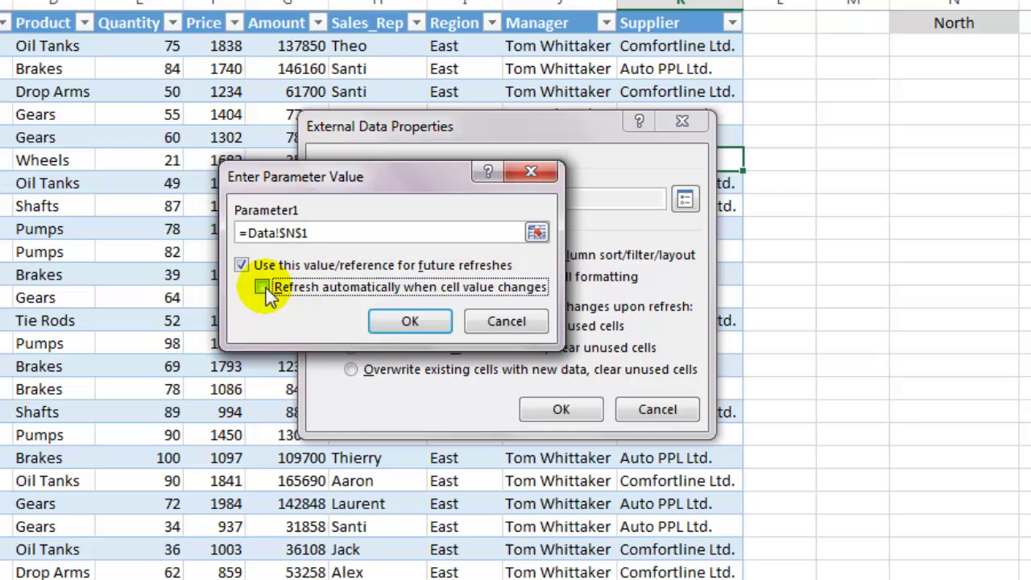
click(403, 322)
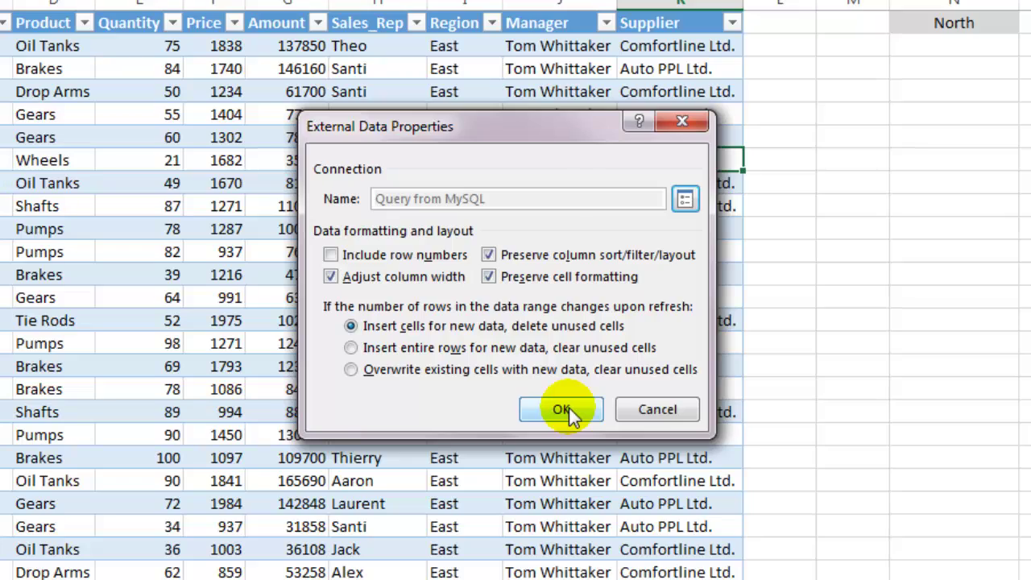
click(564, 409)
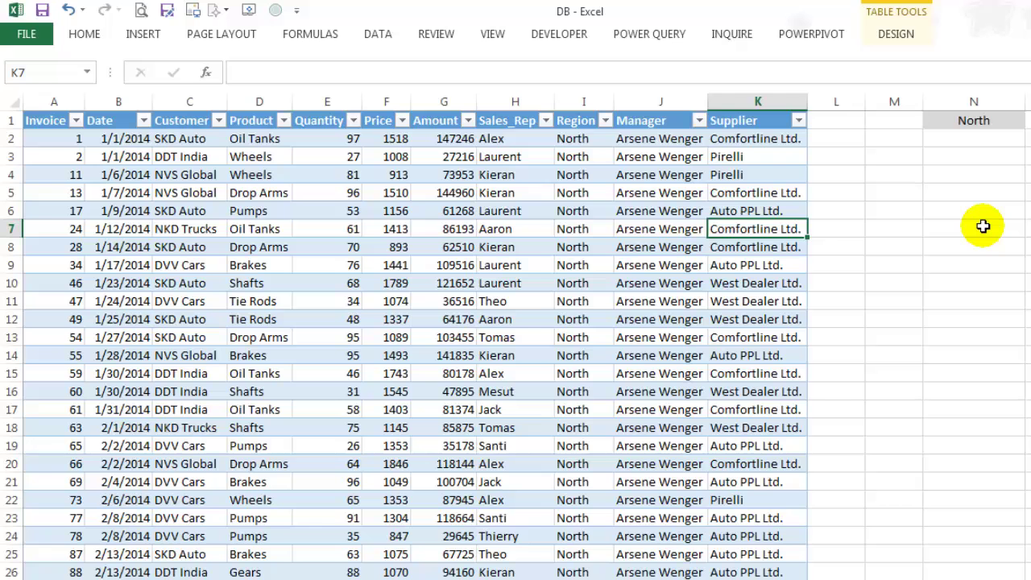
Test the region parameter by switching cell N1's validation list through South, East and West.
click(980, 120)
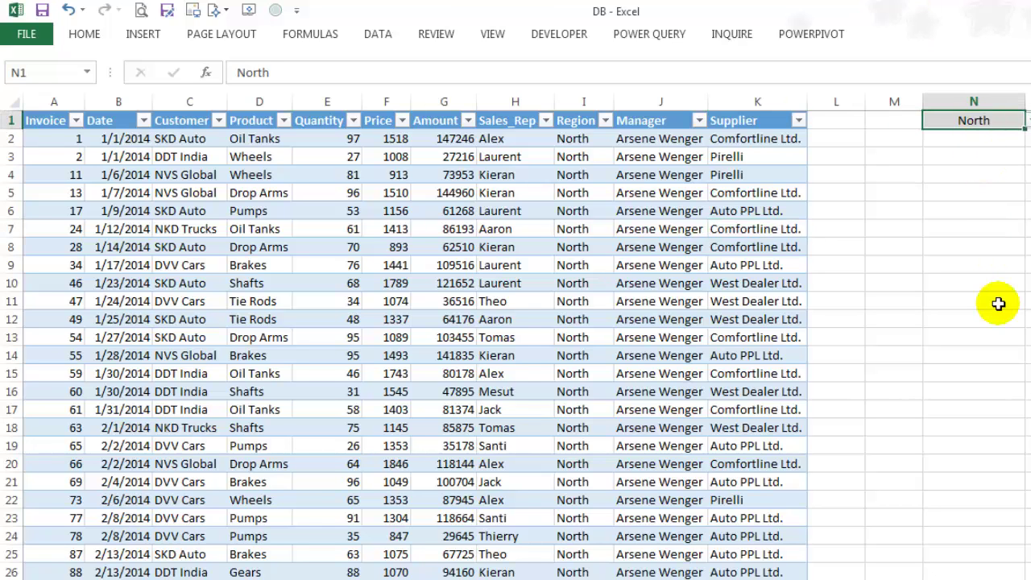
key(alt+Down)
key(Down)
key(Return)
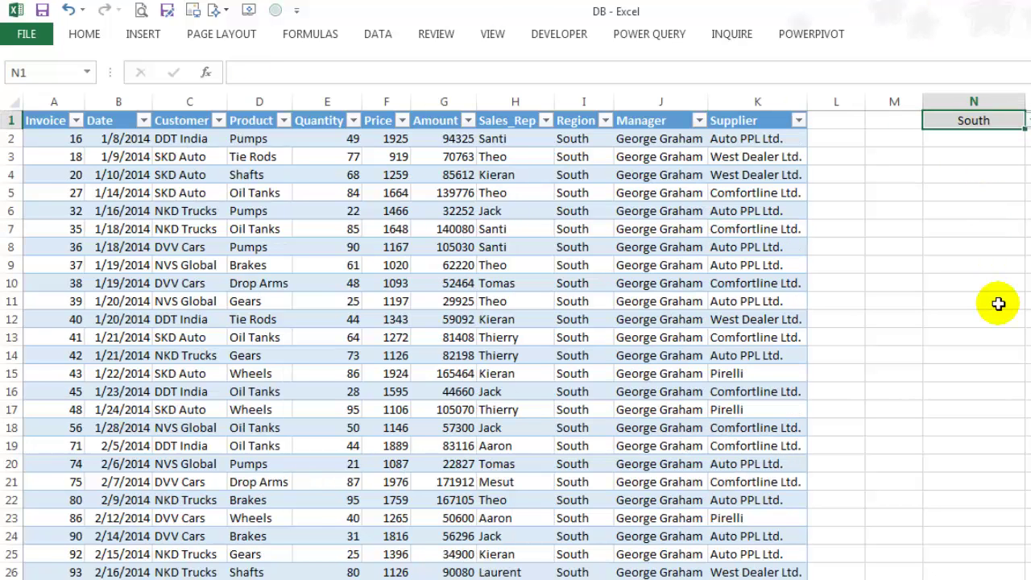
key(alt+Down)
key(Down)
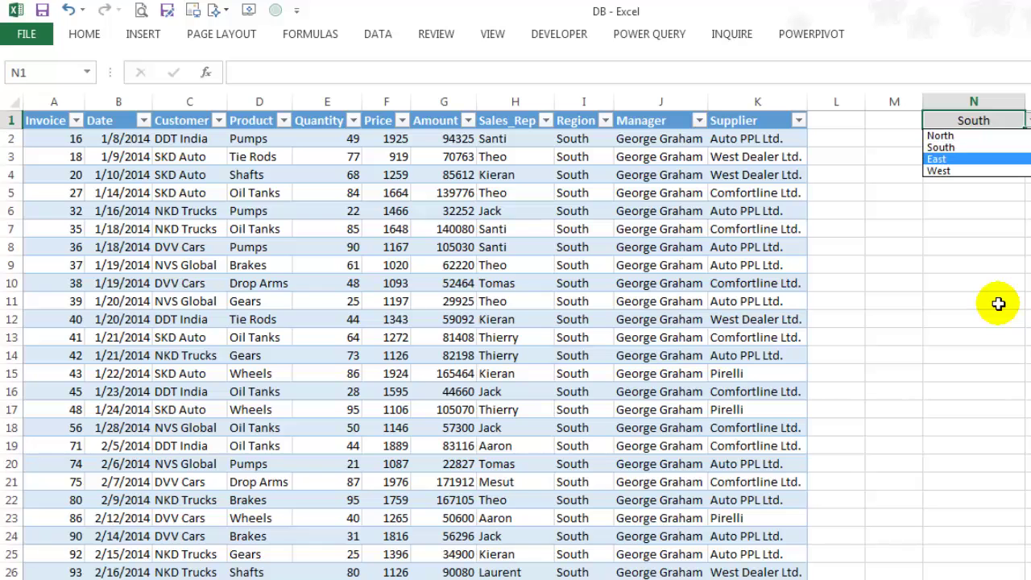
key(Return)
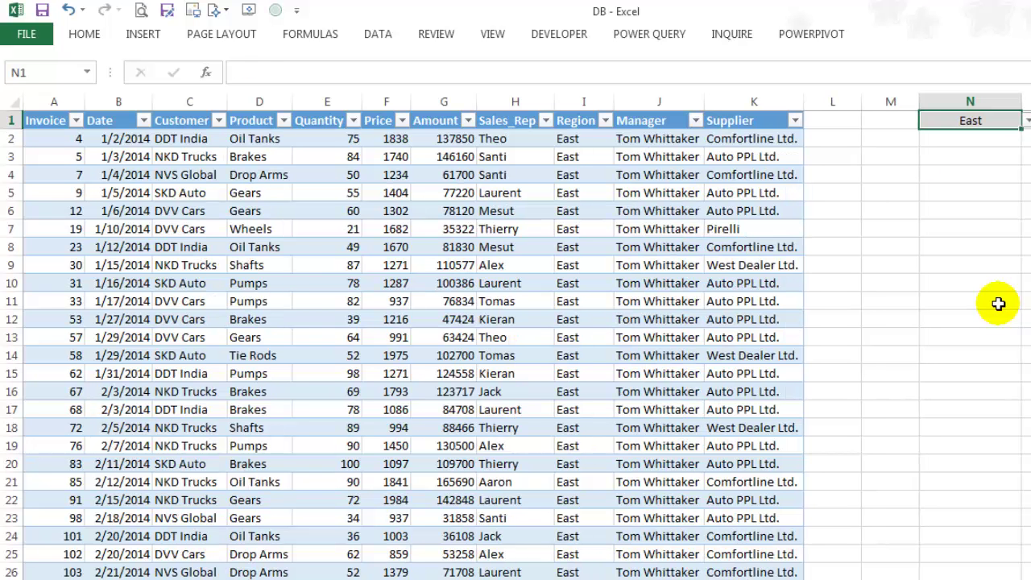
key(alt+Down)
key(Down)
key(Return)
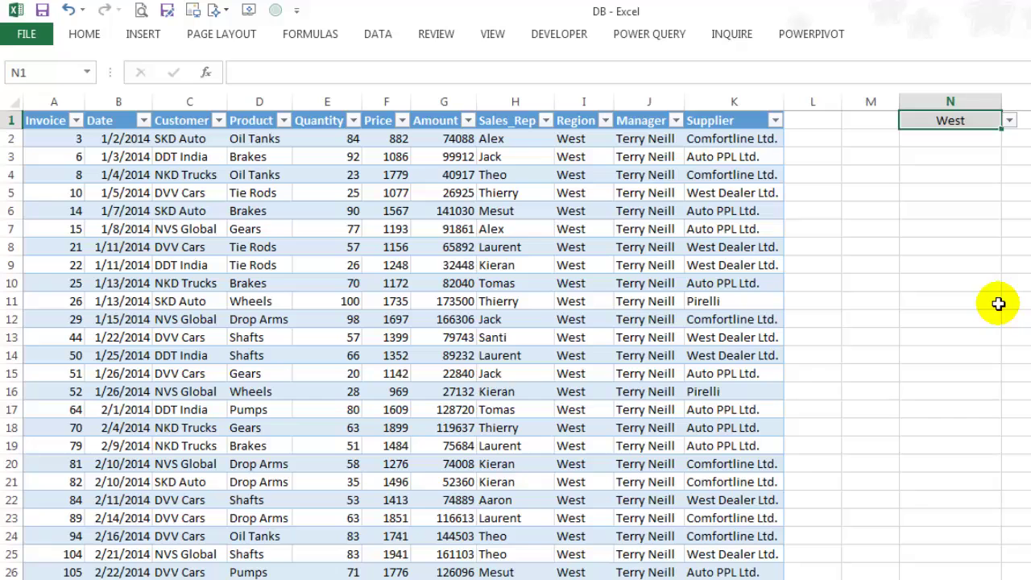